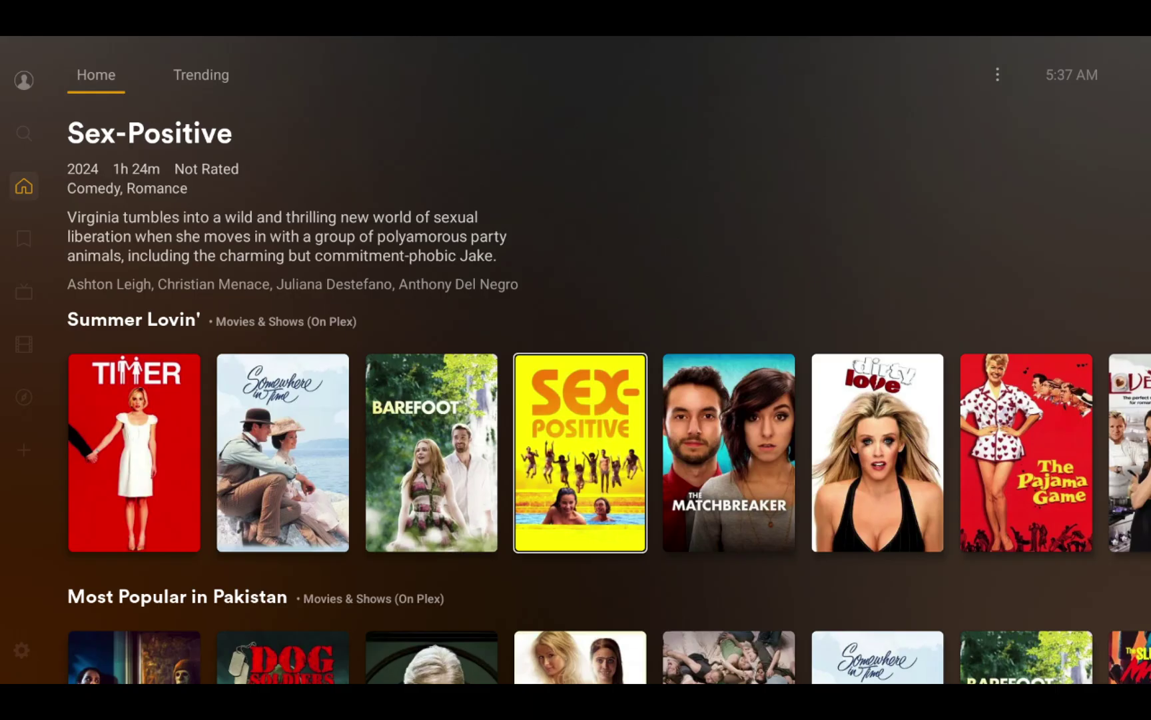
- Browse the movie posters on the home page and the long videos listed under Over 20 minutes
key(Right)
key(Right)
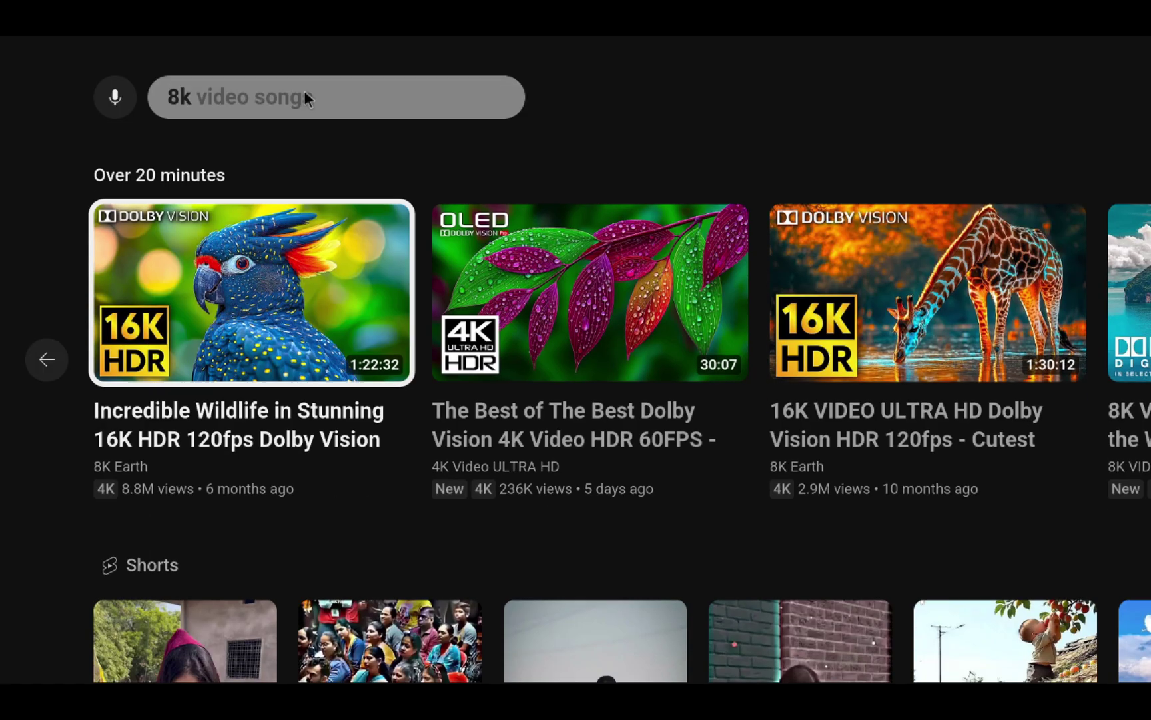
key(Right)
key(Right)
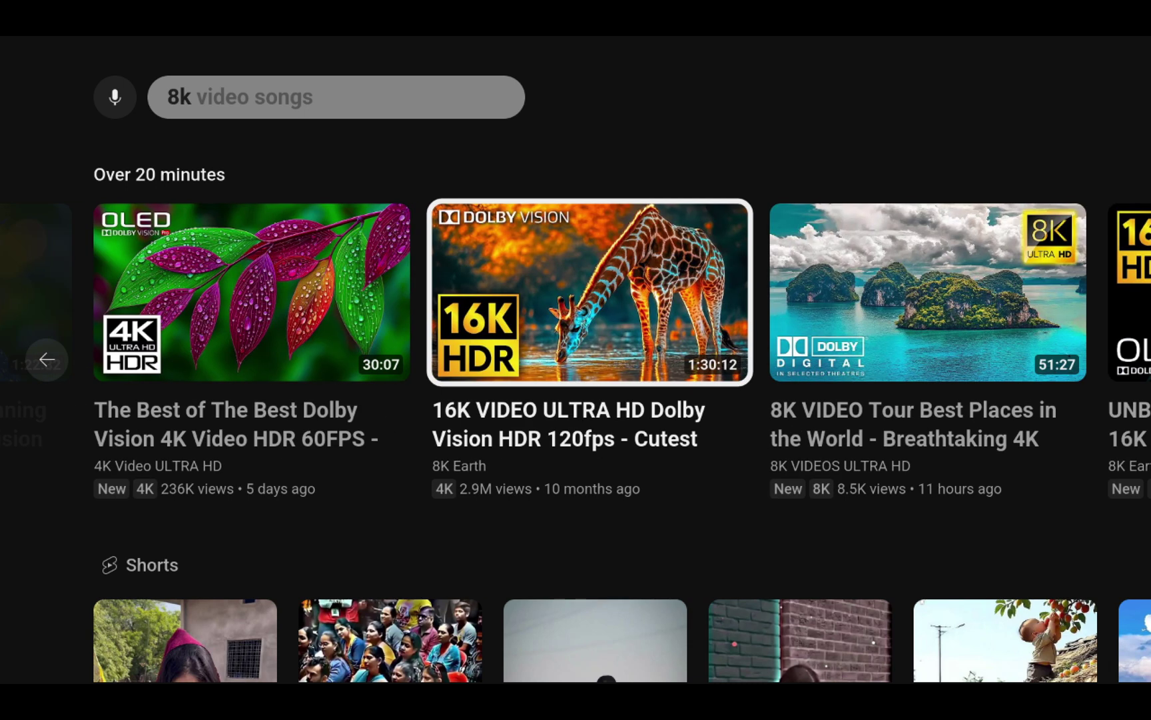
key(Right)
key(Right)
key(Right)
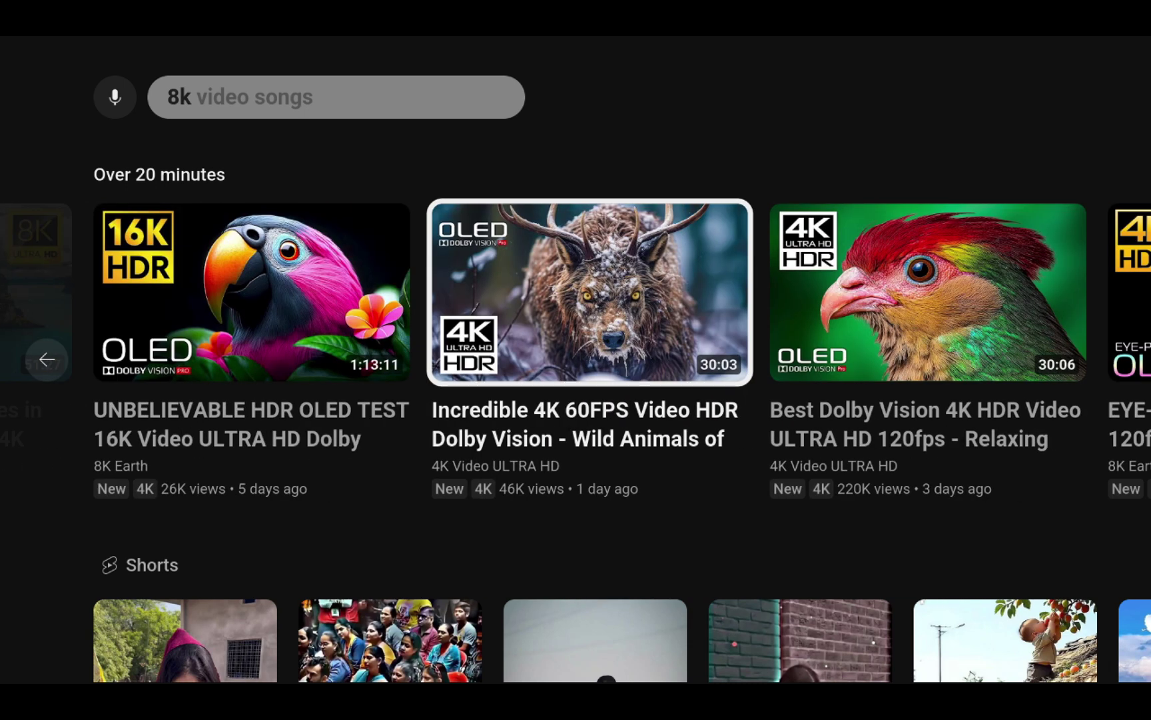
key(Right)
key(Right)
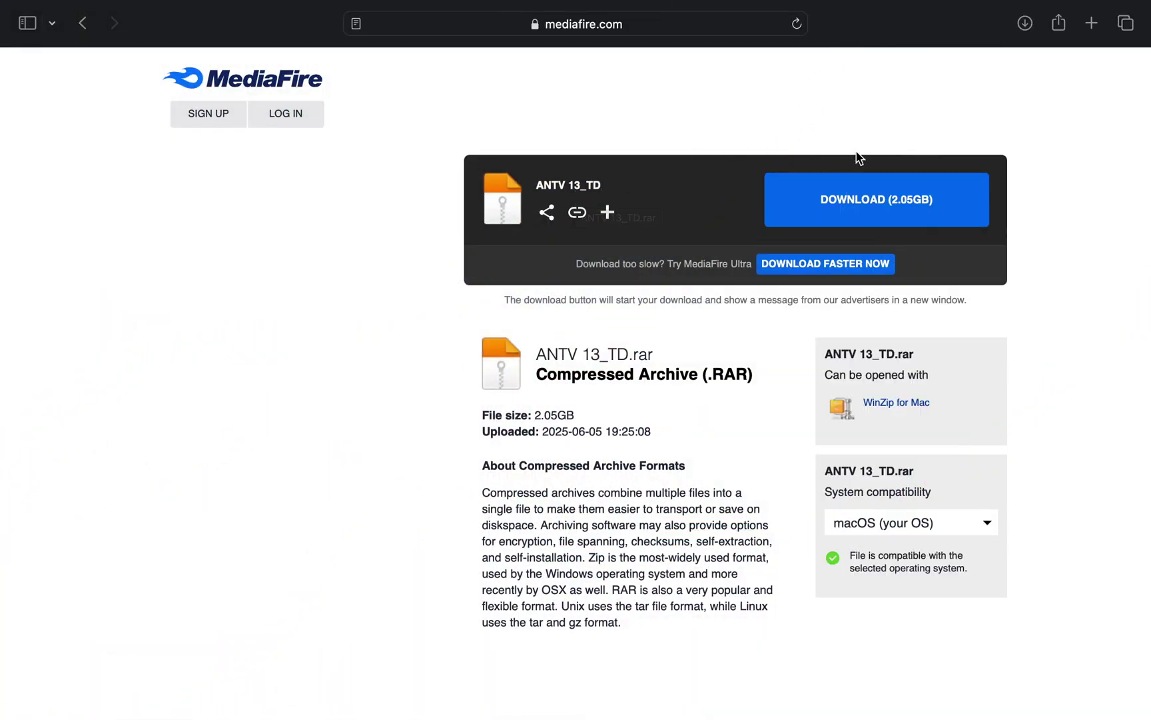
- Download the ANTV 13_TD.rar archive from MediaFire and allow downloads from the site
click(878, 202)
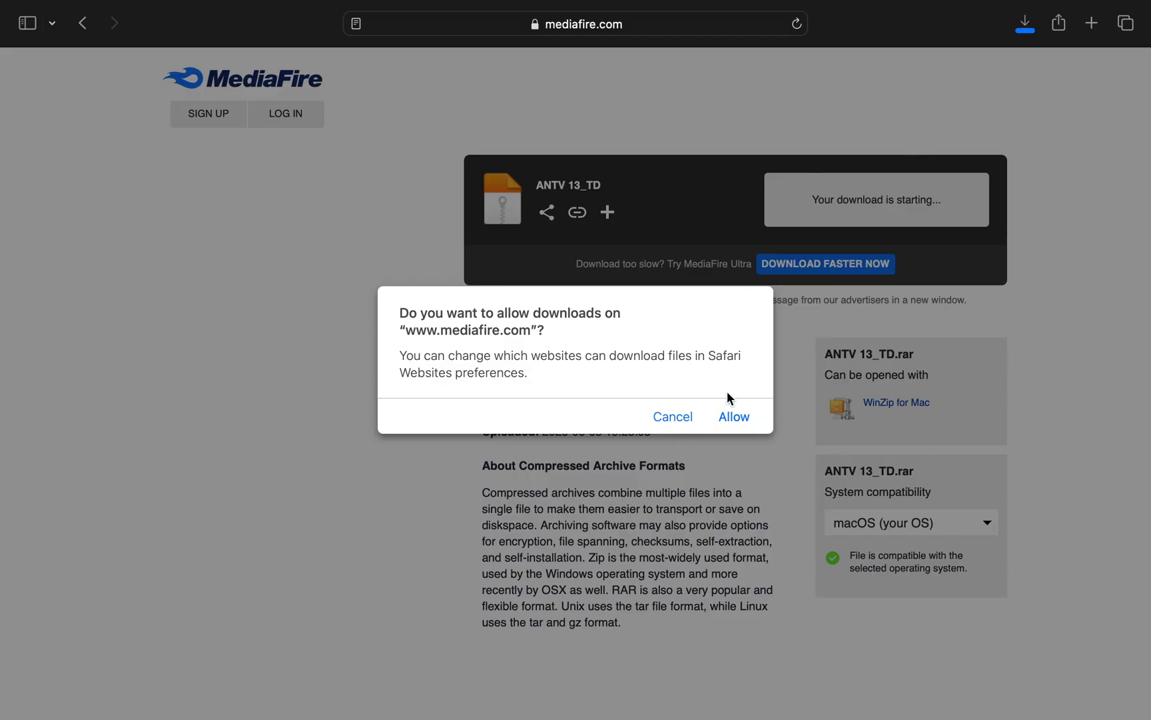
click(734, 418)
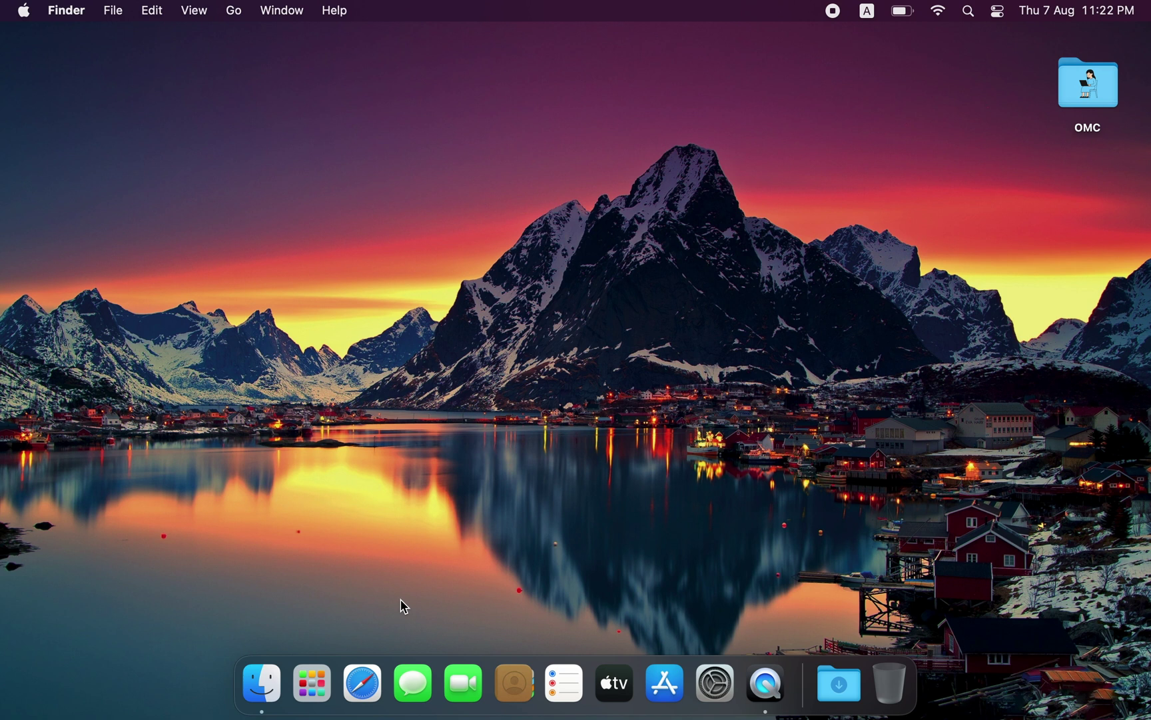
- Open Disk Utility and show all devices instead of only volumes
key(super+space)
text(di)
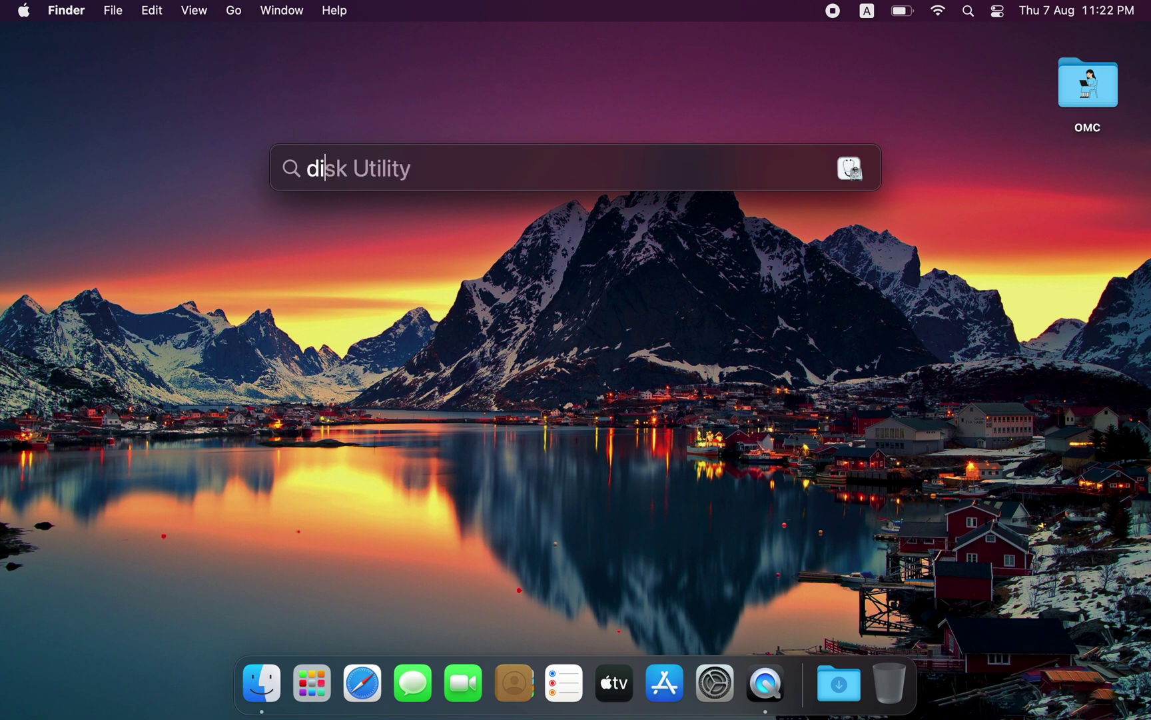
key(Return)
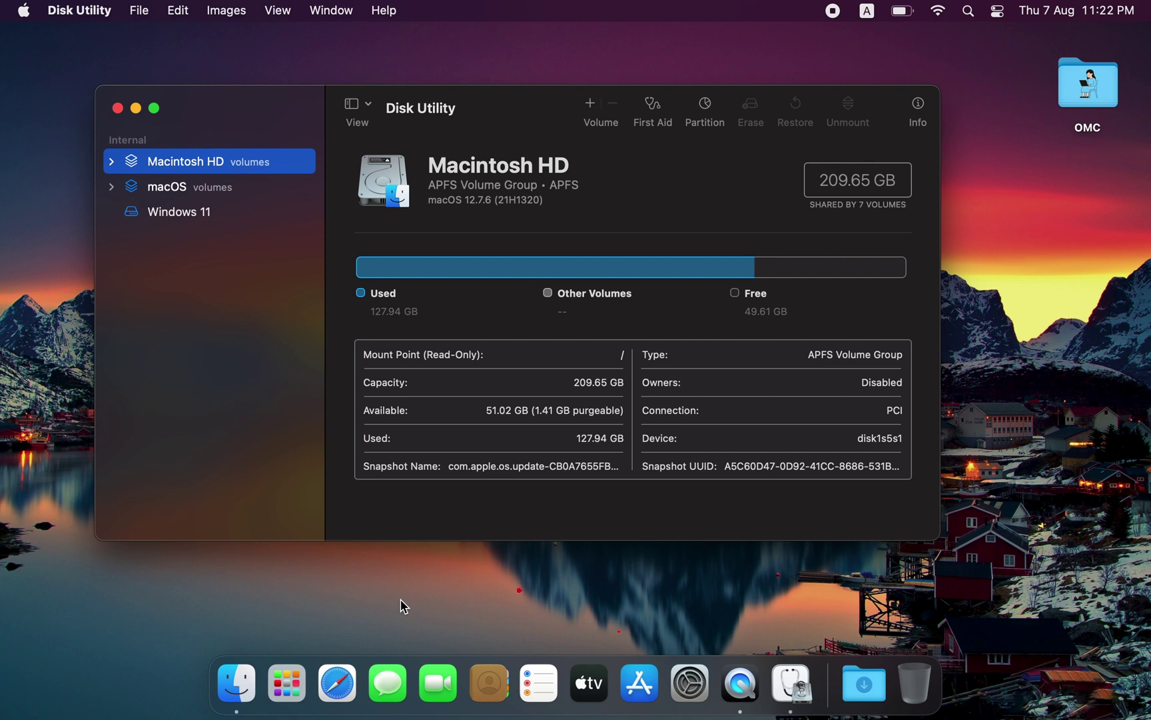
click(370, 111)
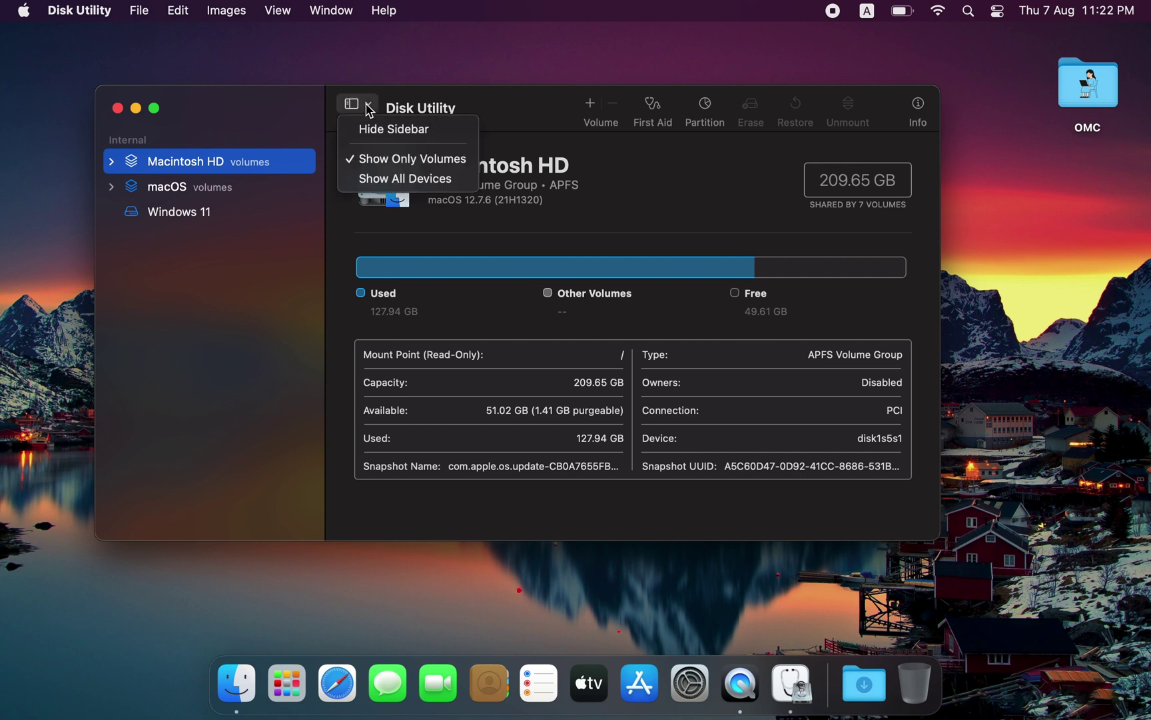
click(397, 180)
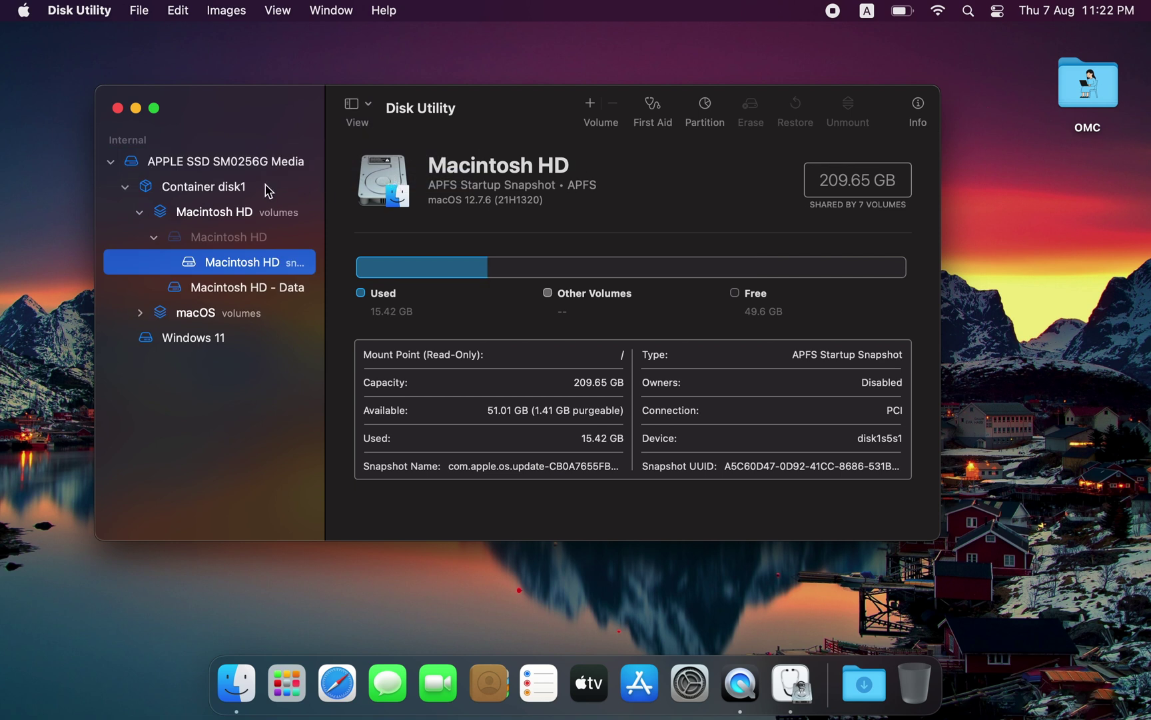
- Split Container disk1 on the internal SSD by adding a new partition of about 4.74 GB
click(224, 193)
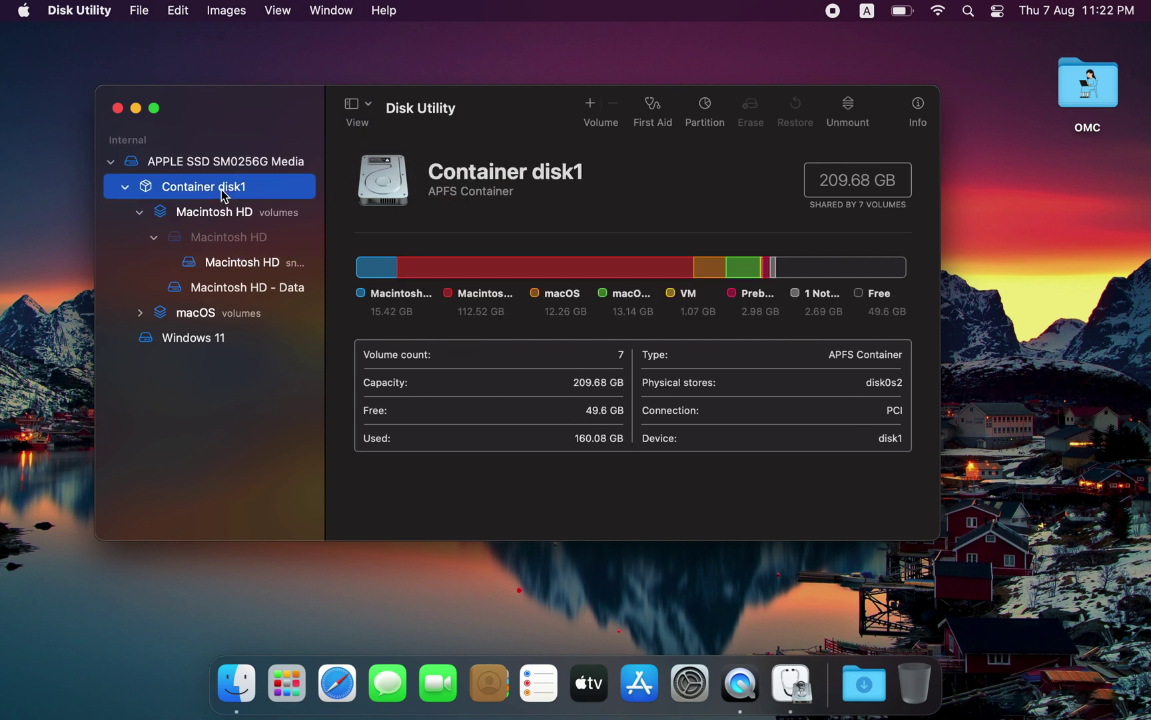
click(704, 107)
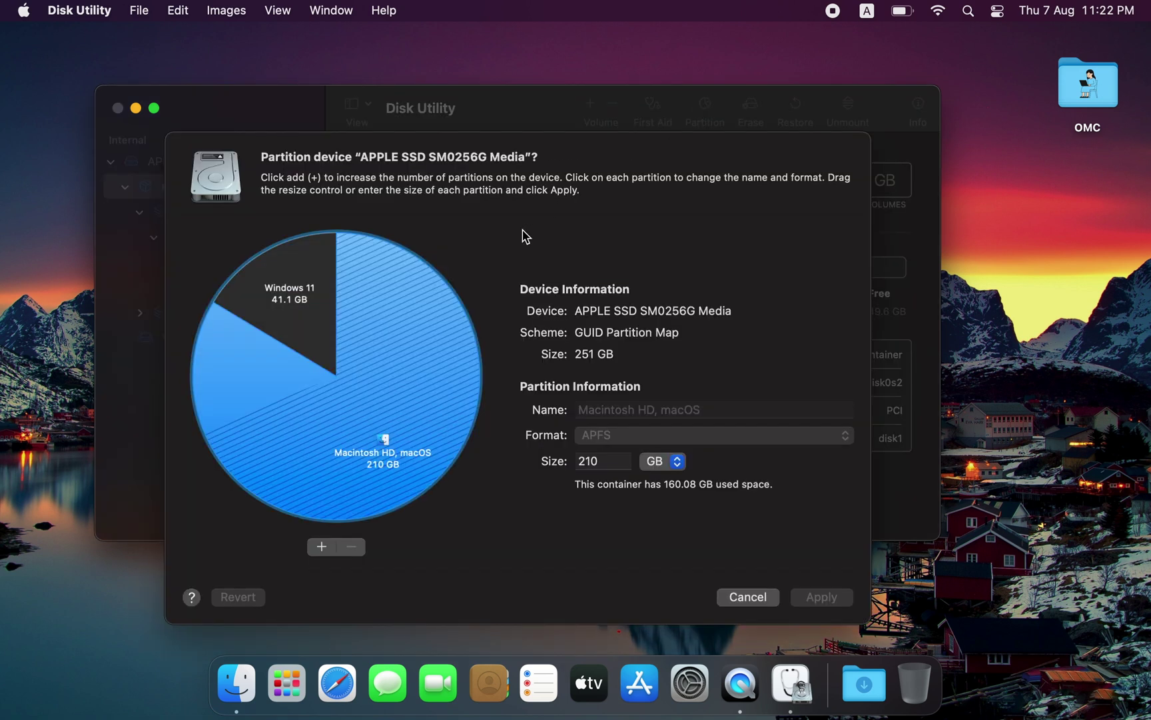
click(323, 547)
click(450, 420)
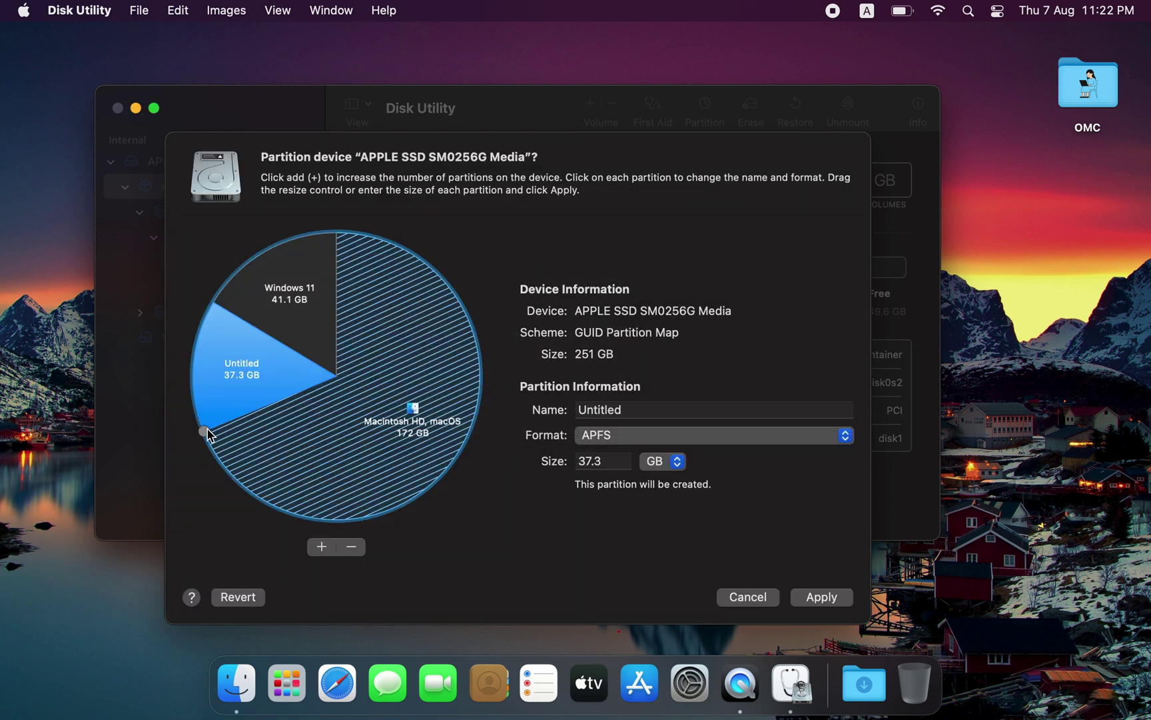
mouse_move(209, 433)
mouse_down()
mouse_move(214, 339)
mouse_move(226, 326)
mouse_up()
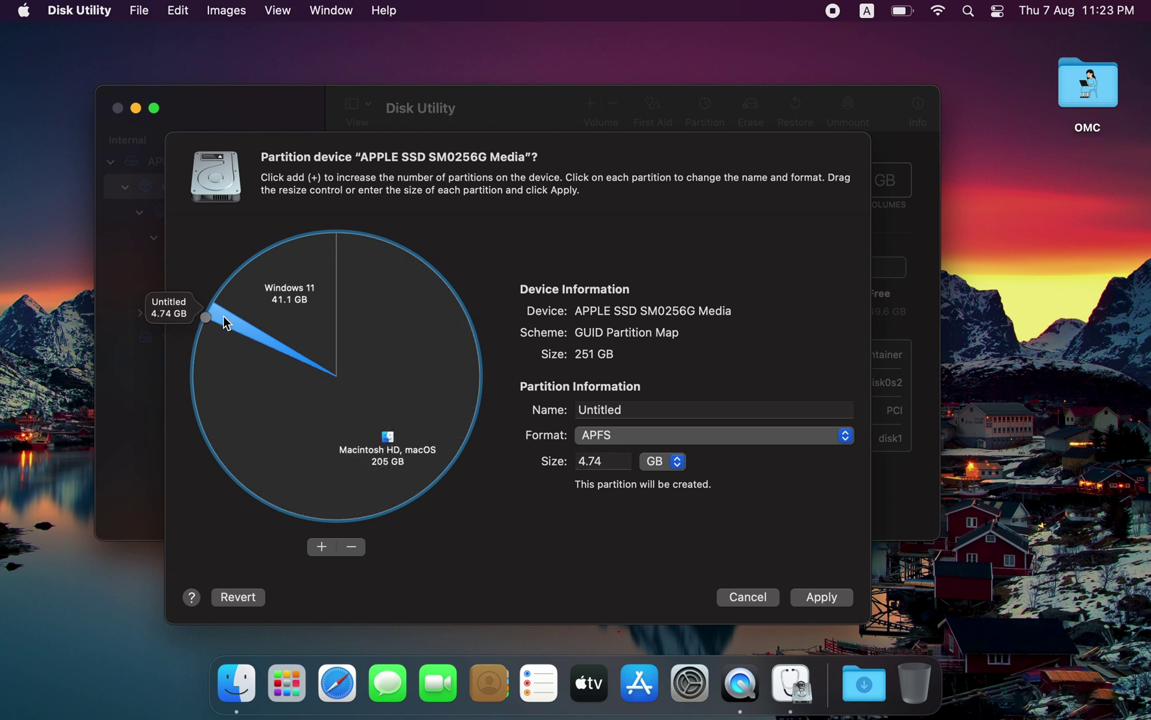
- Name the new partition TV, format it as MS-DOS (FAT), and apply the partitioning to the startup disk
double_click(615, 408)
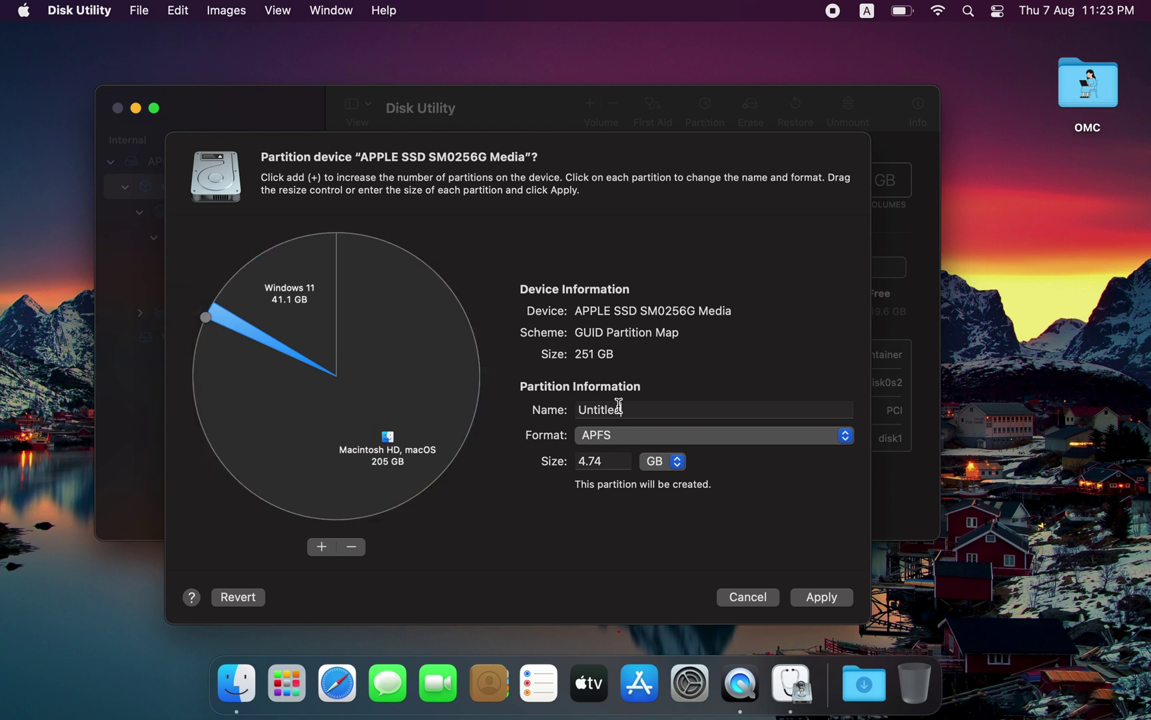
text(TV)
click(651, 435)
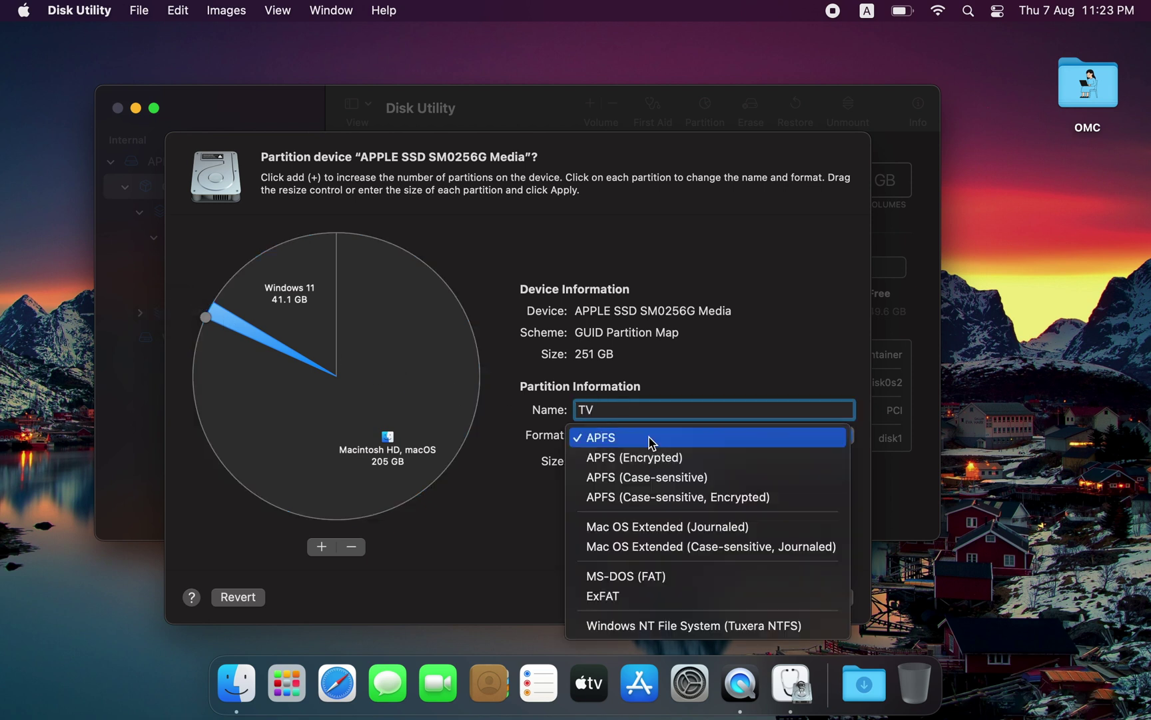
click(657, 577)
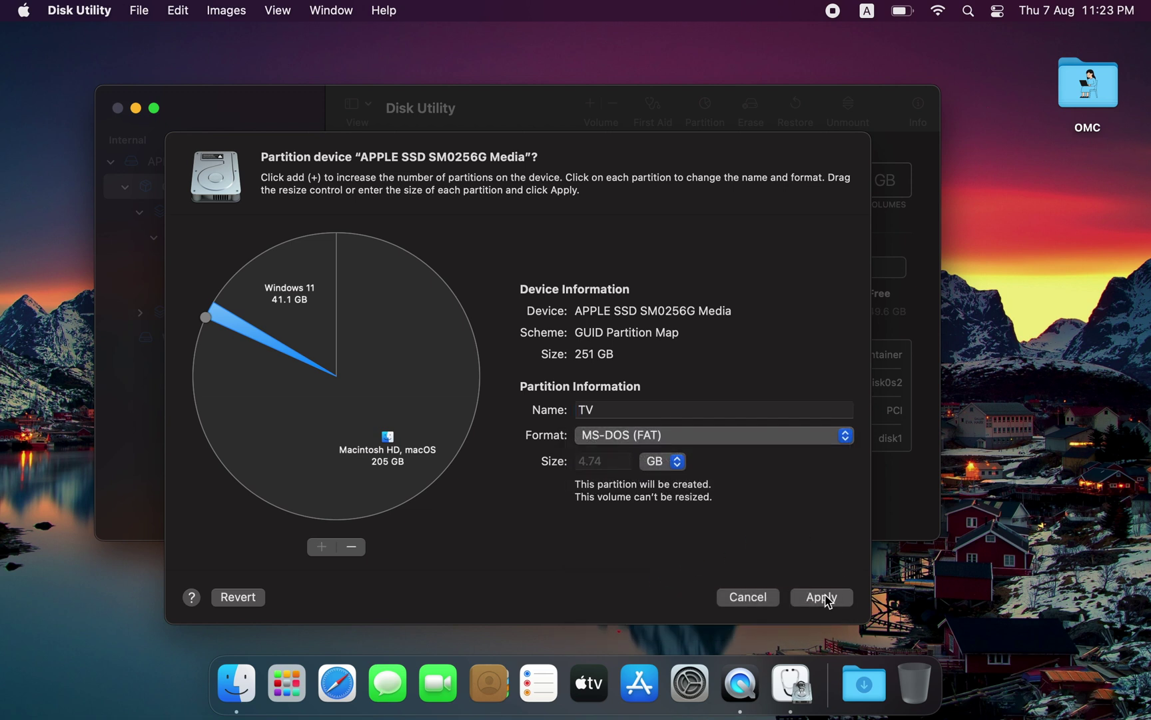
click(823, 597)
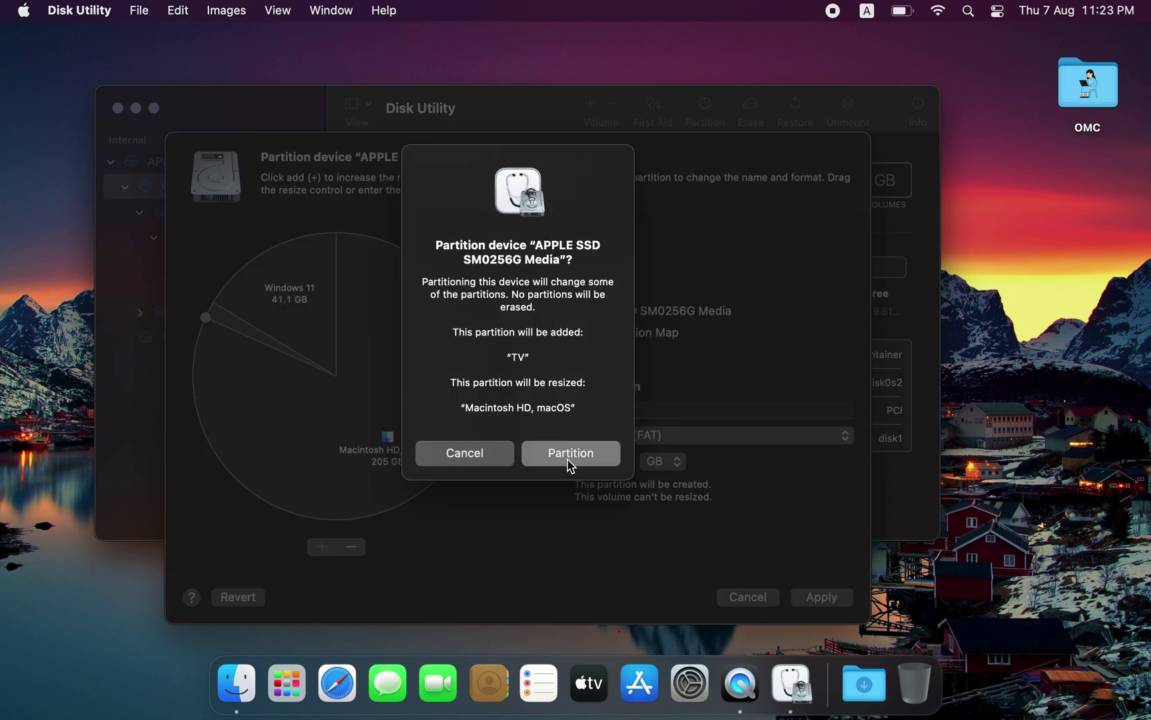
click(571, 454)
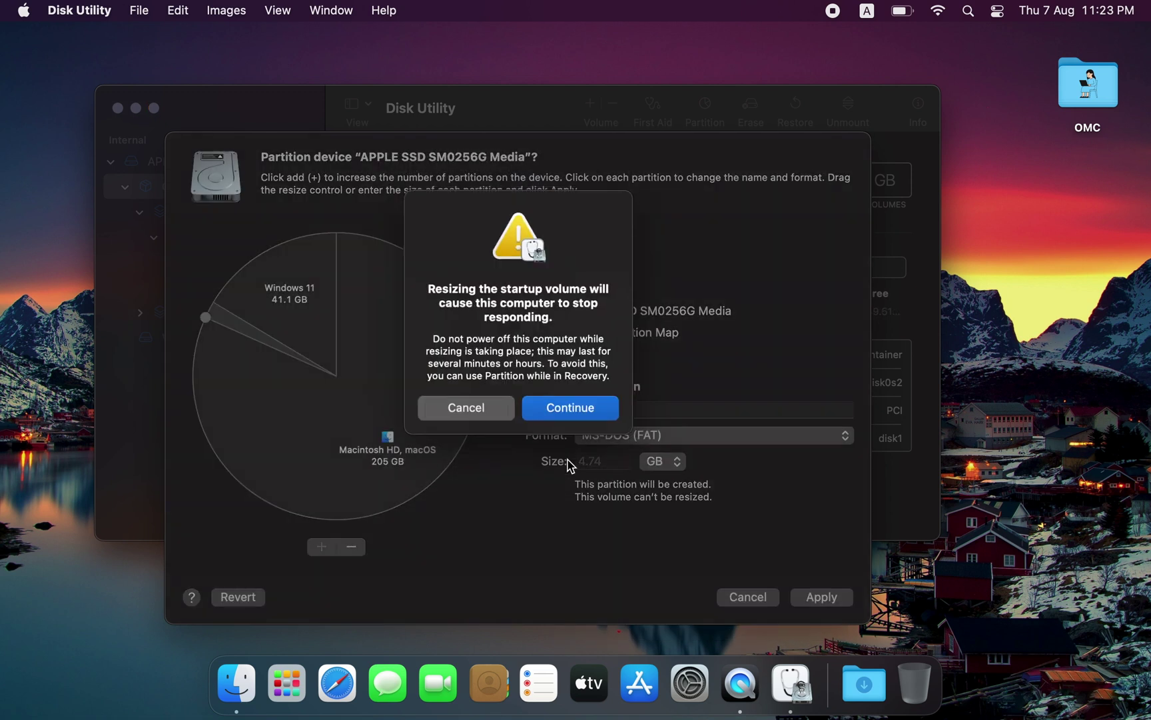
click(571, 410)
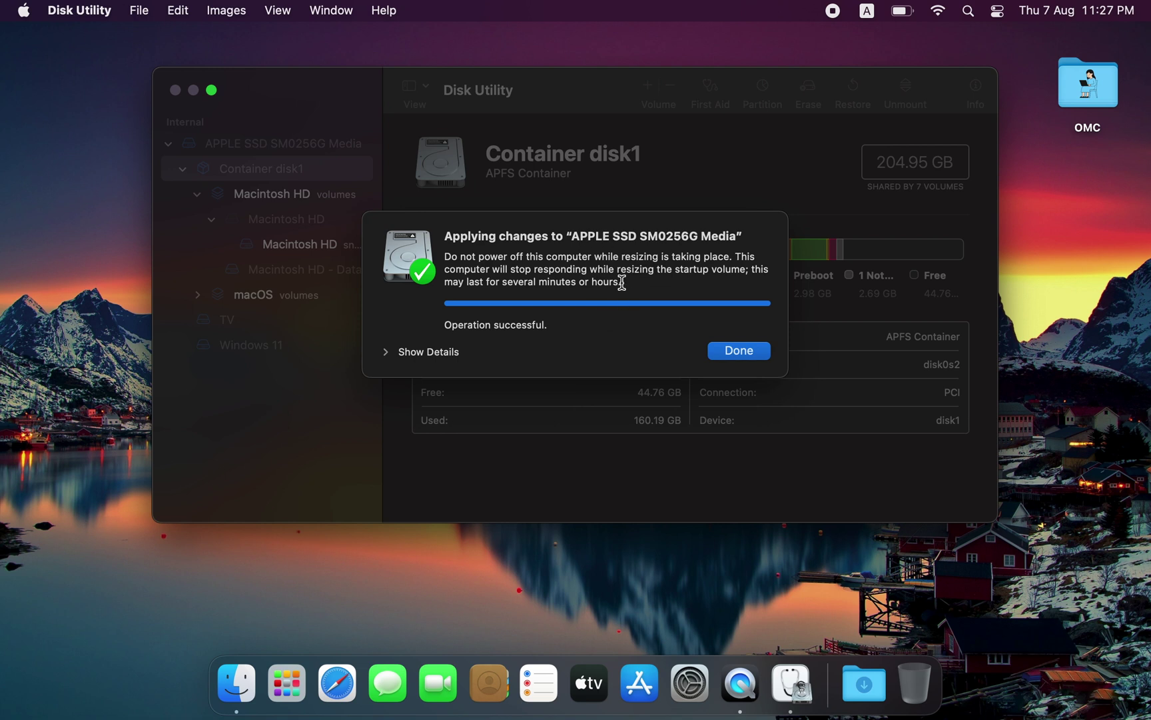
click(735, 353)
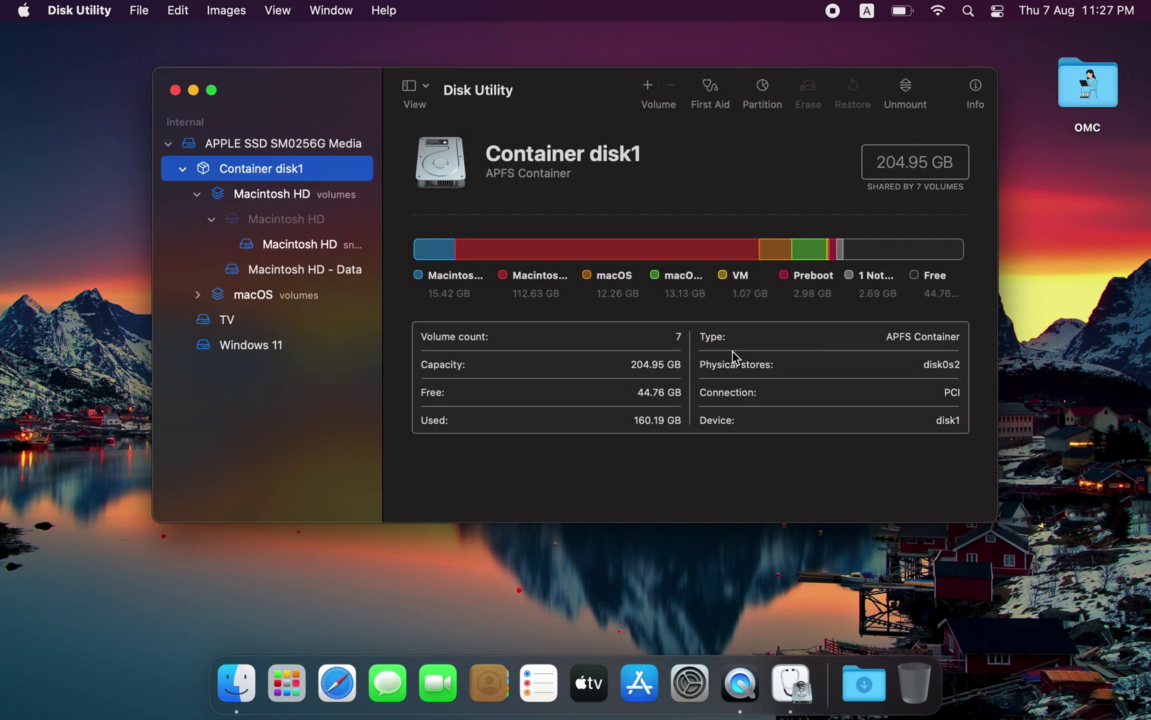
click(260, 328)
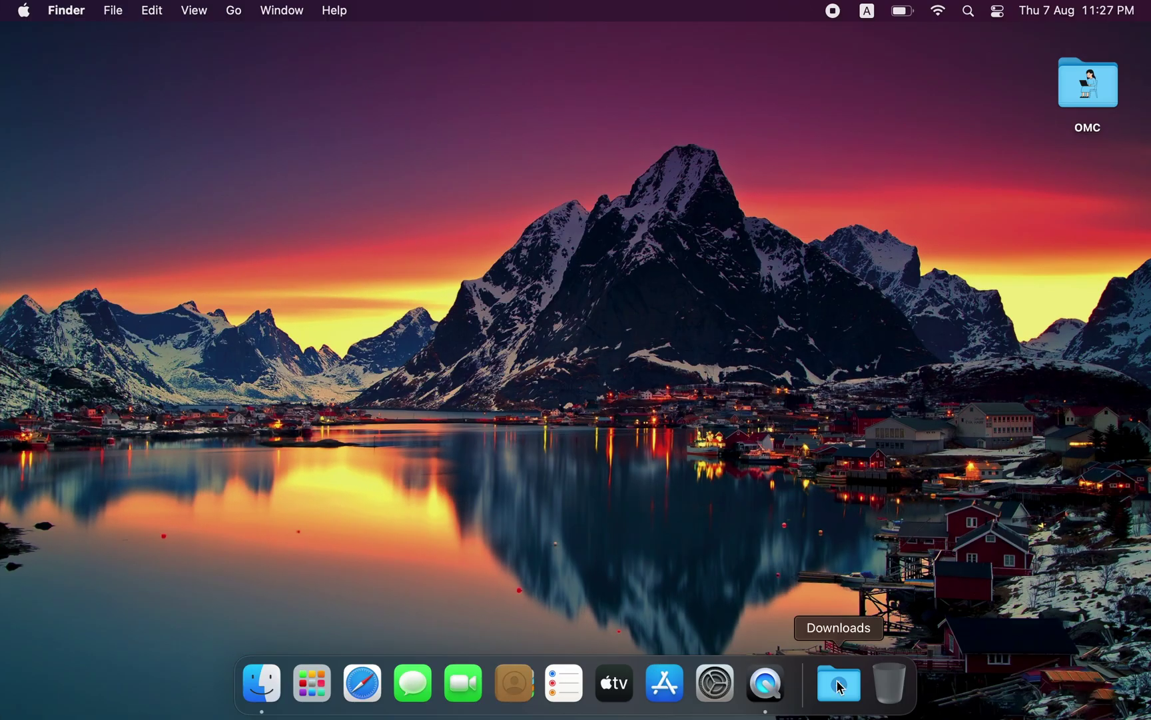
- Mount the Android TV disk image from the Downloads folder and open the ATV13 volume
click(838, 683)
click(840, 616)
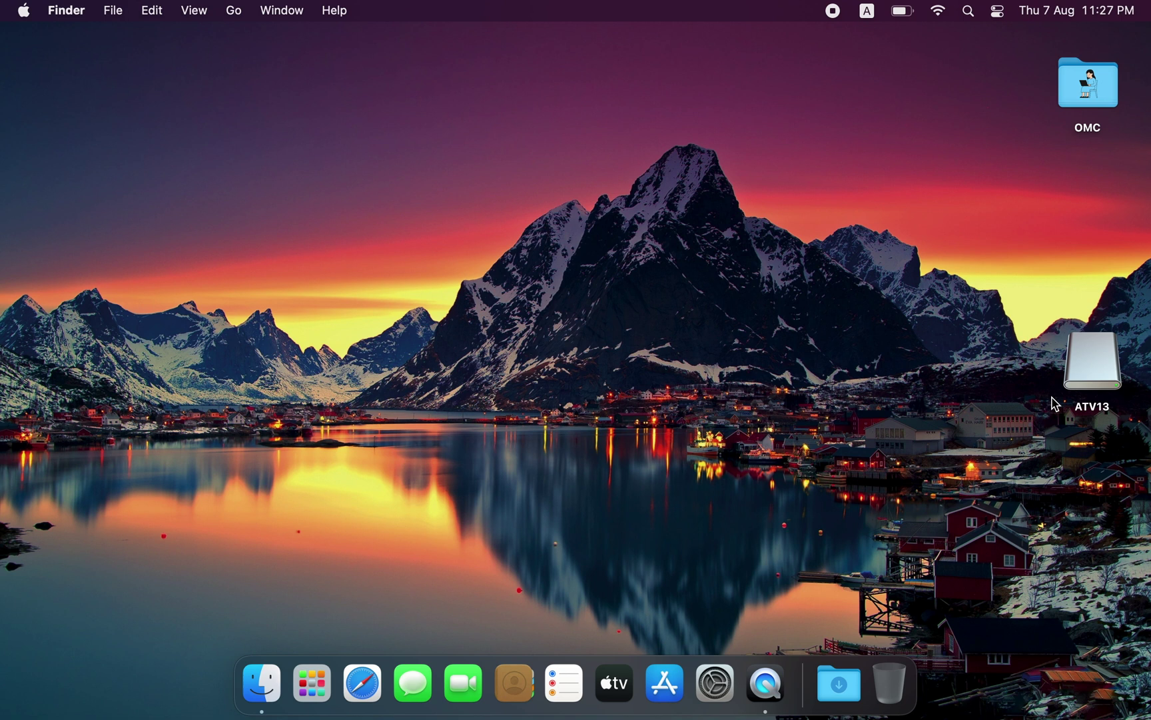
double_click(1105, 382)
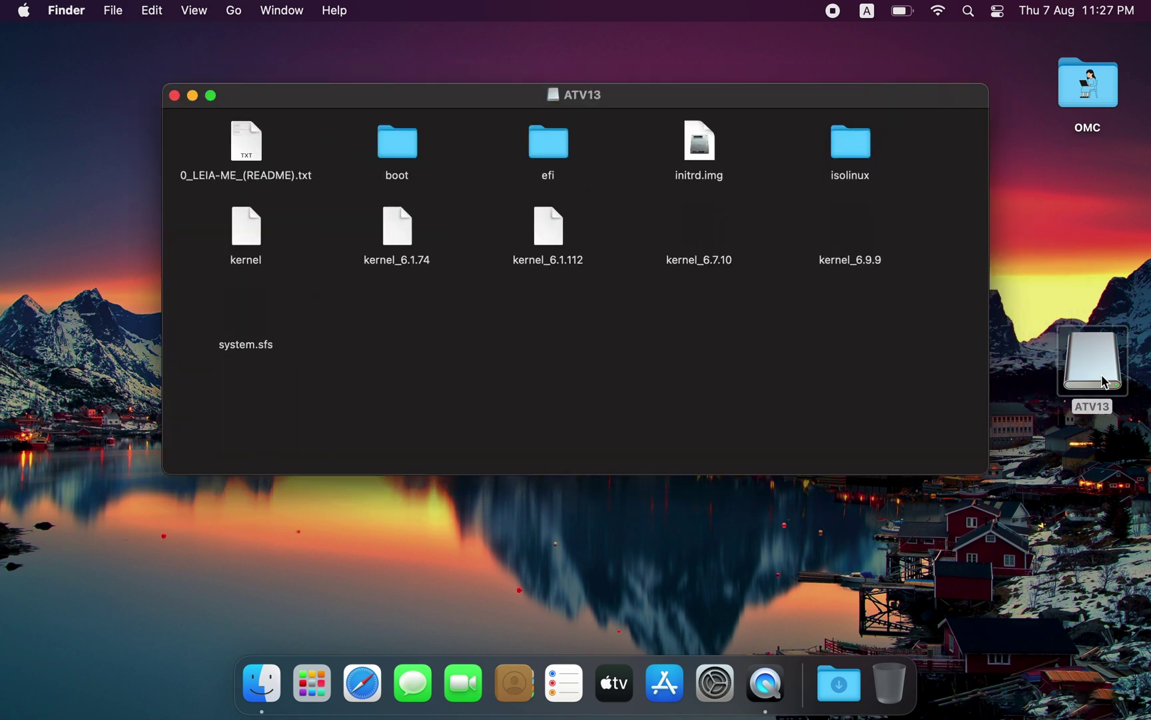
- Copy all files from the ATV13 volume to the TV partition and close that partition's window
key(super+a)
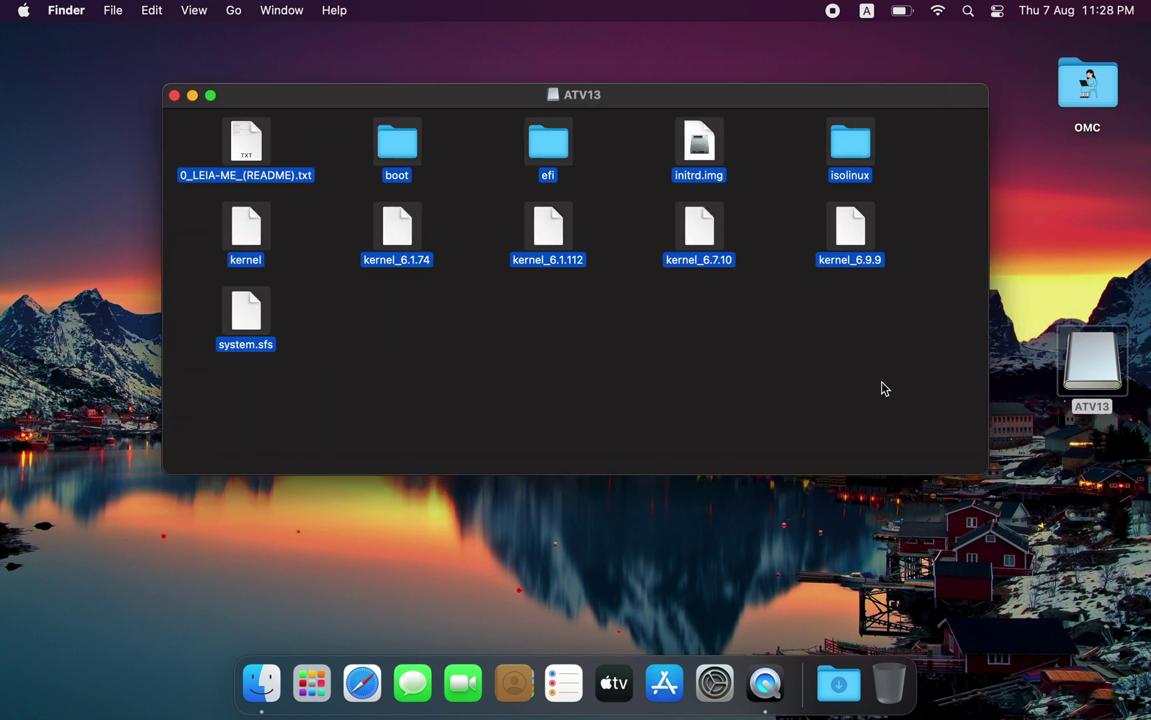
double_click(1081, 107)
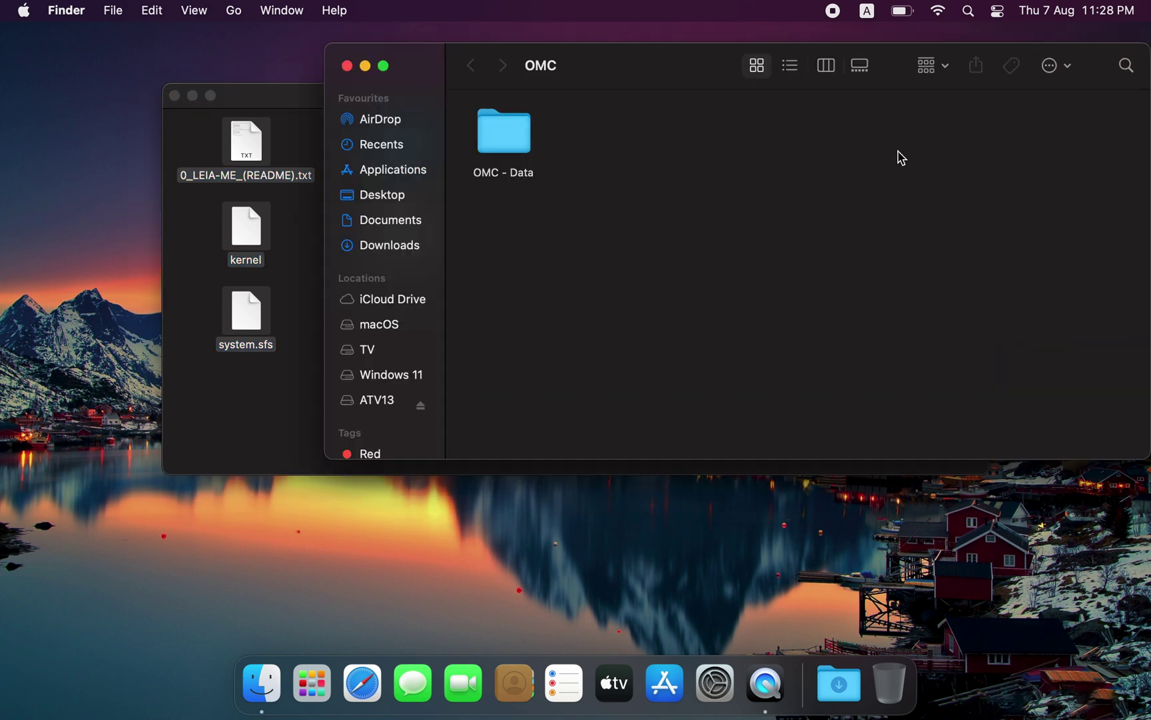
click(401, 353)
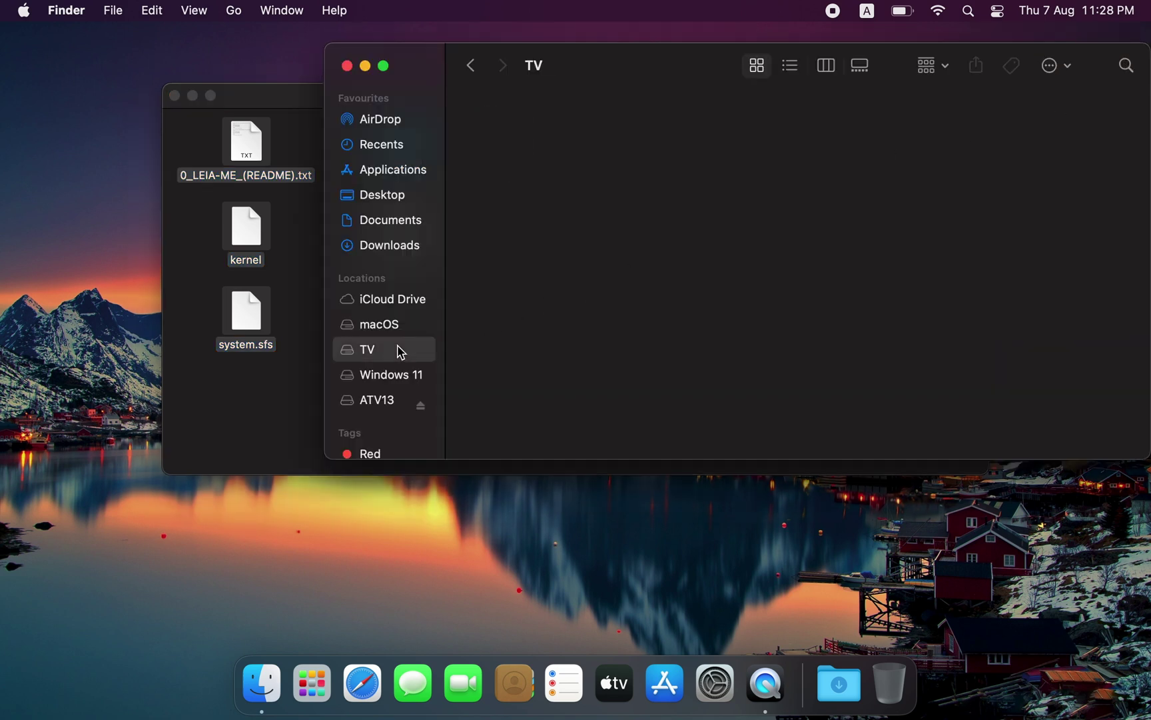
key(super+v)
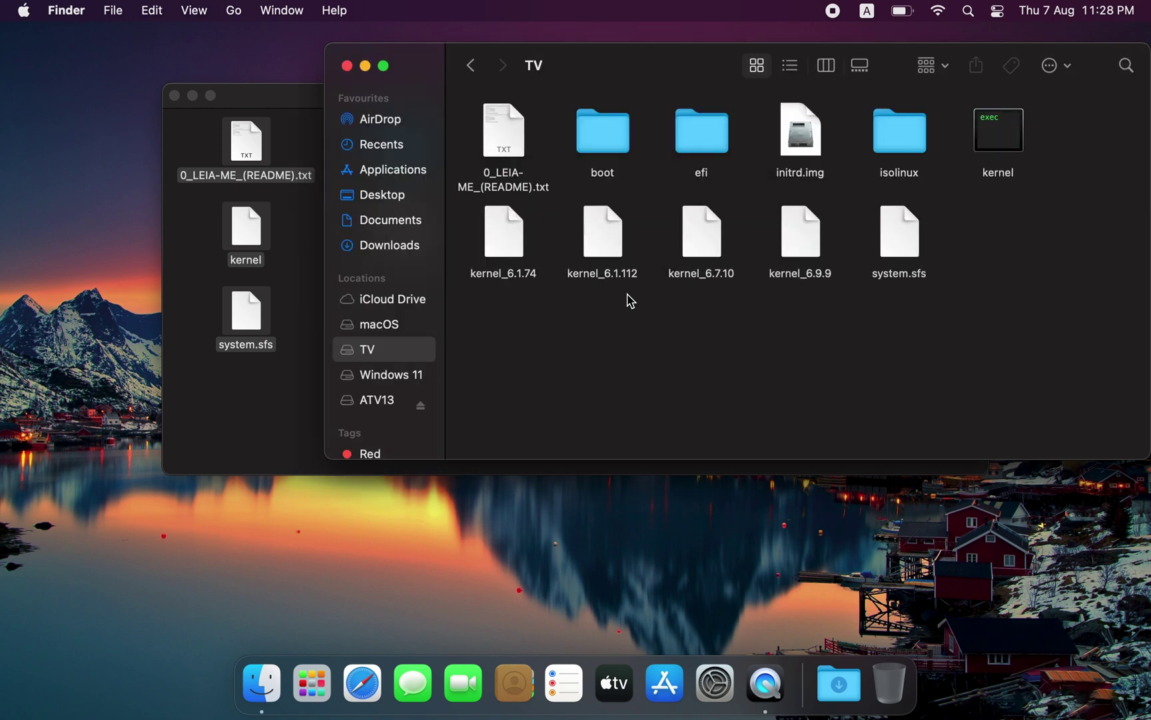
click(347, 66)
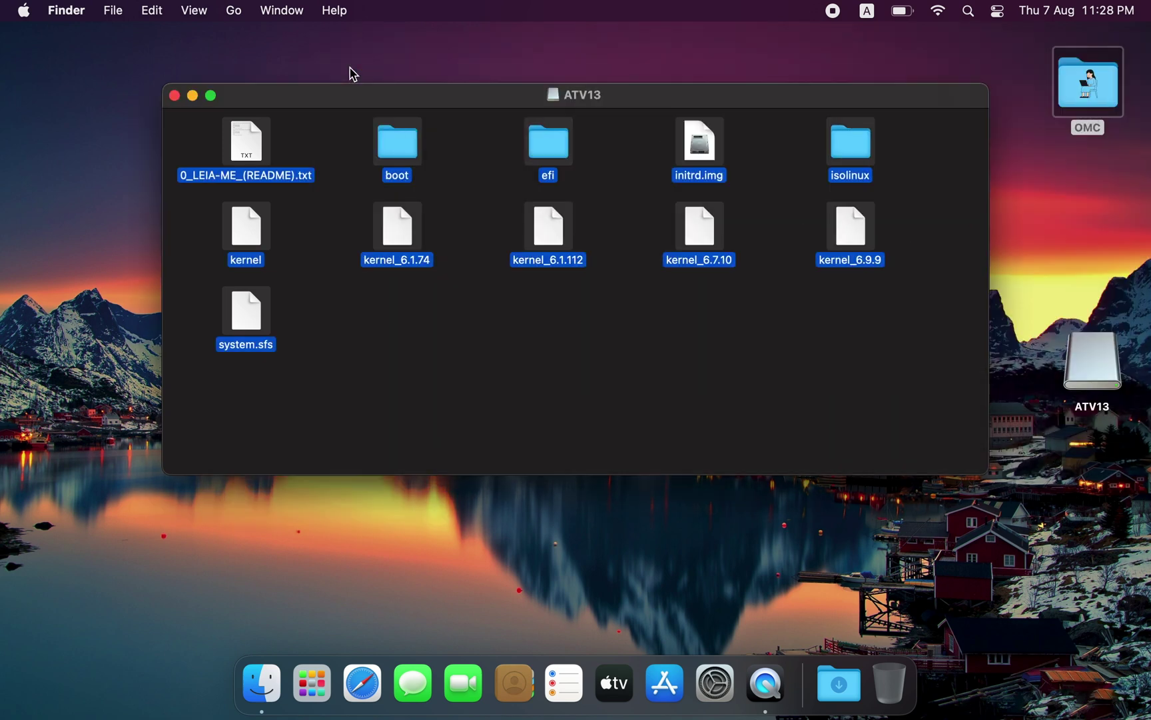
- Eject the ATV13 volume
click(329, 146)
right_click(329, 145)
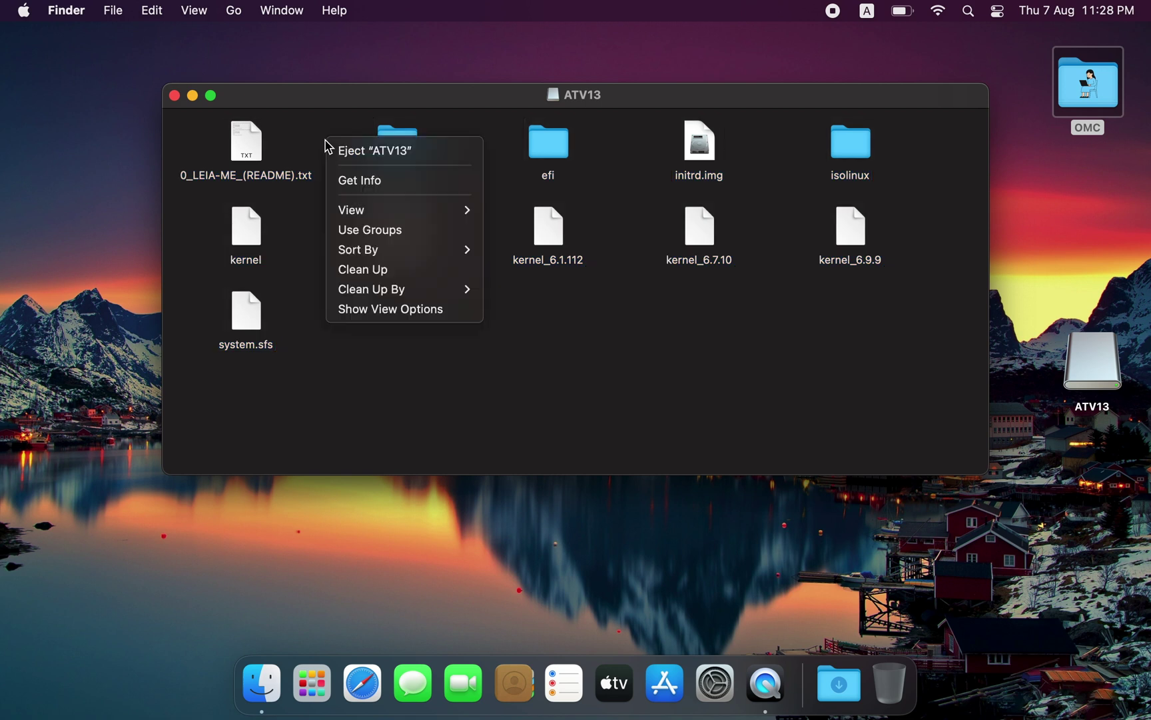
click(341, 148)
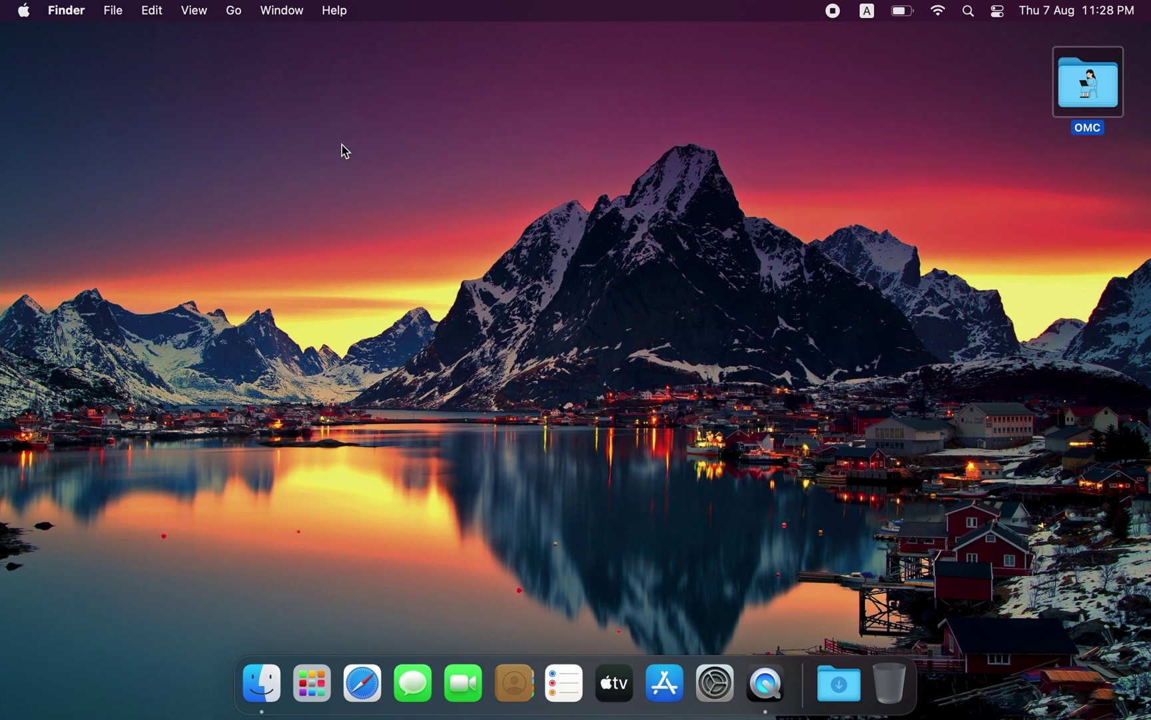
- Restart the Mac and boot from the EFI Boot volume in the startup disk picker
click(25, 10)
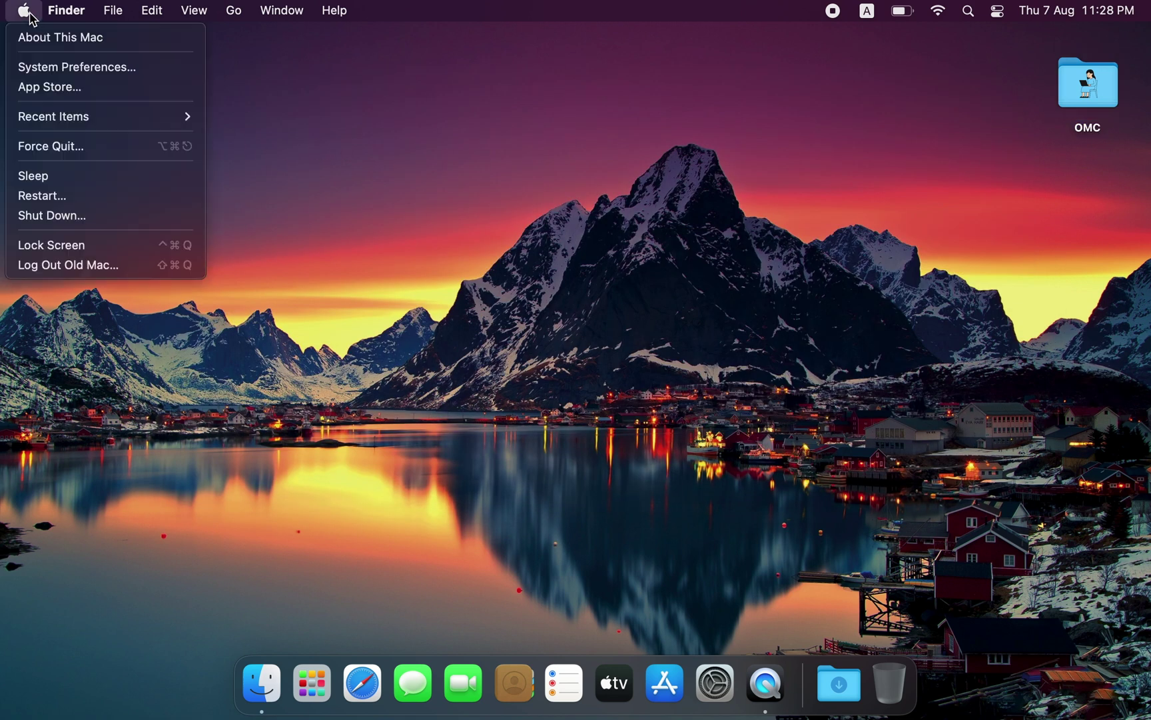
click(102, 195)
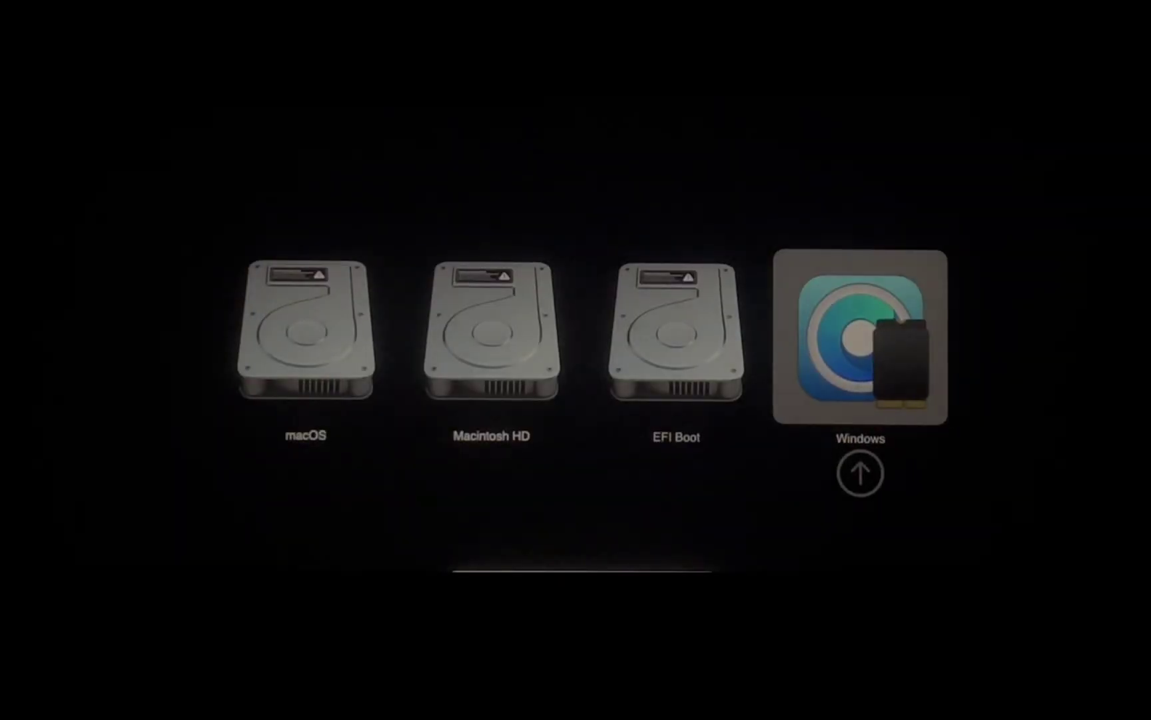
key(Right)
key(Right)
key(Right)
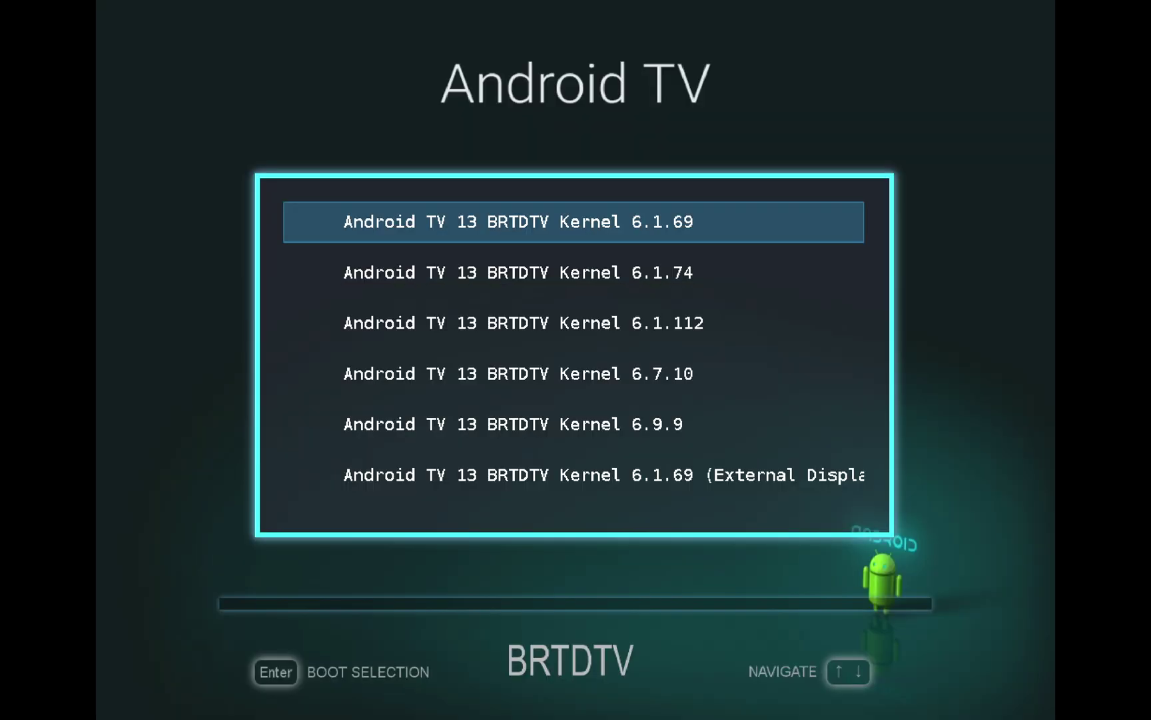
- Boot the Android TV 13 BRTDTV Kernel 6.1.69 entry and choose English (United States) as the setup language
key(Down)
key(Up)
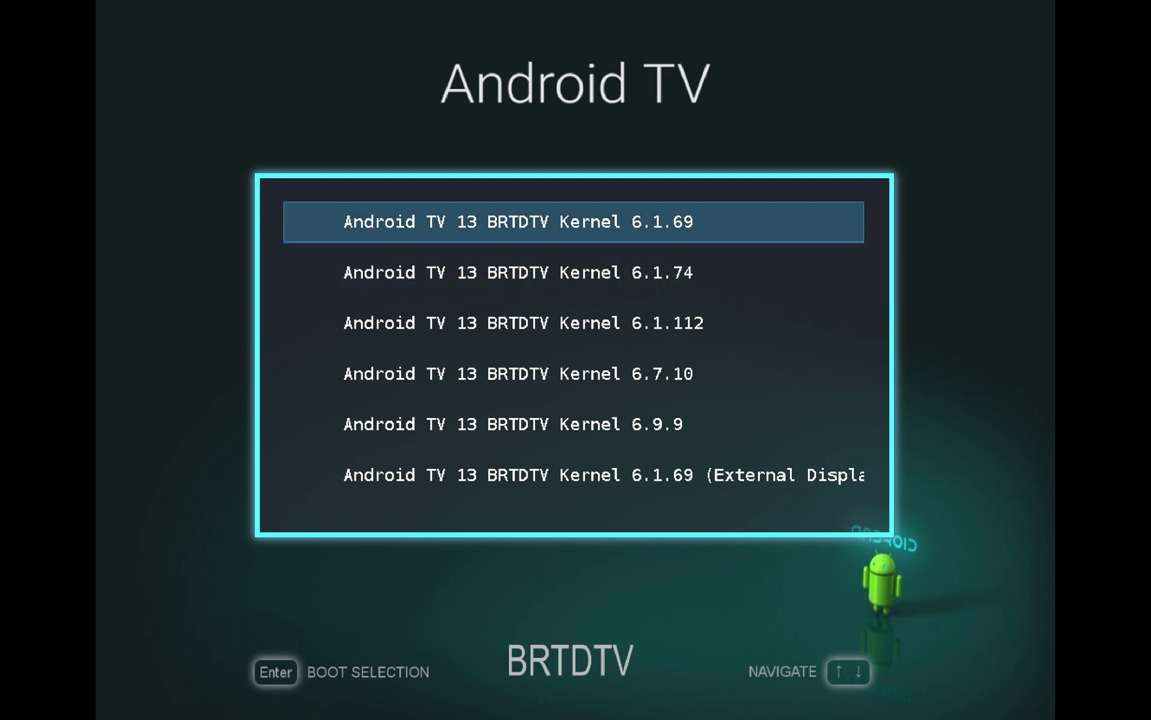
key(Return)
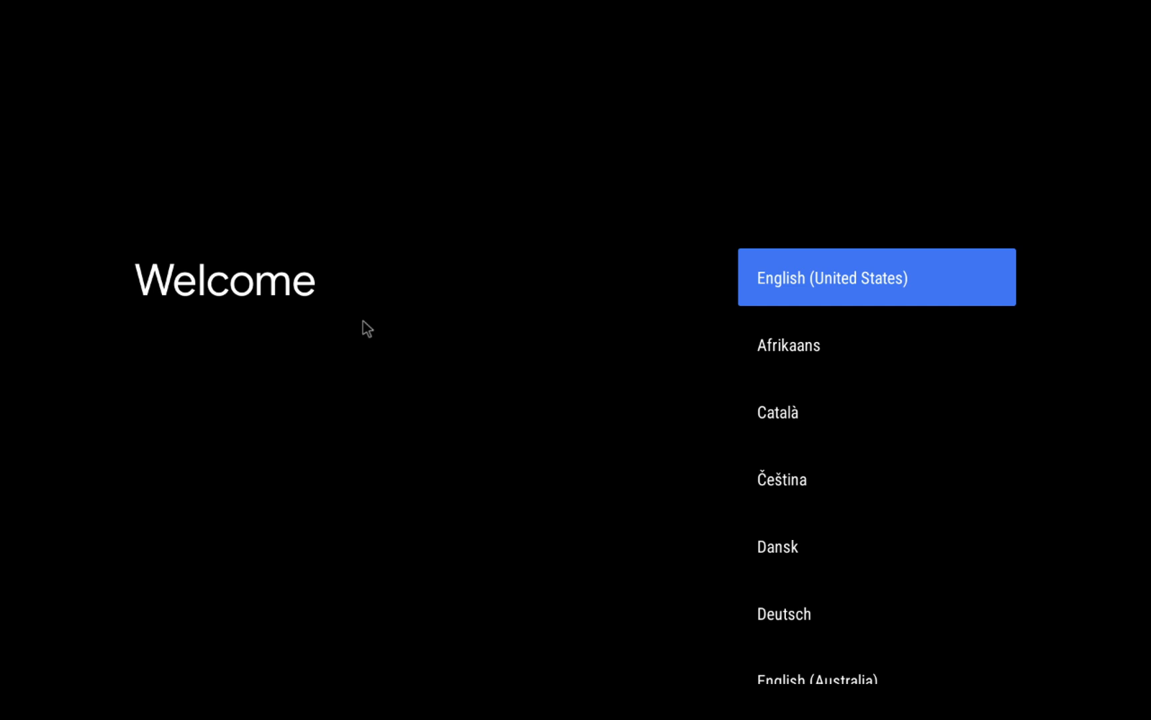
key(Return)
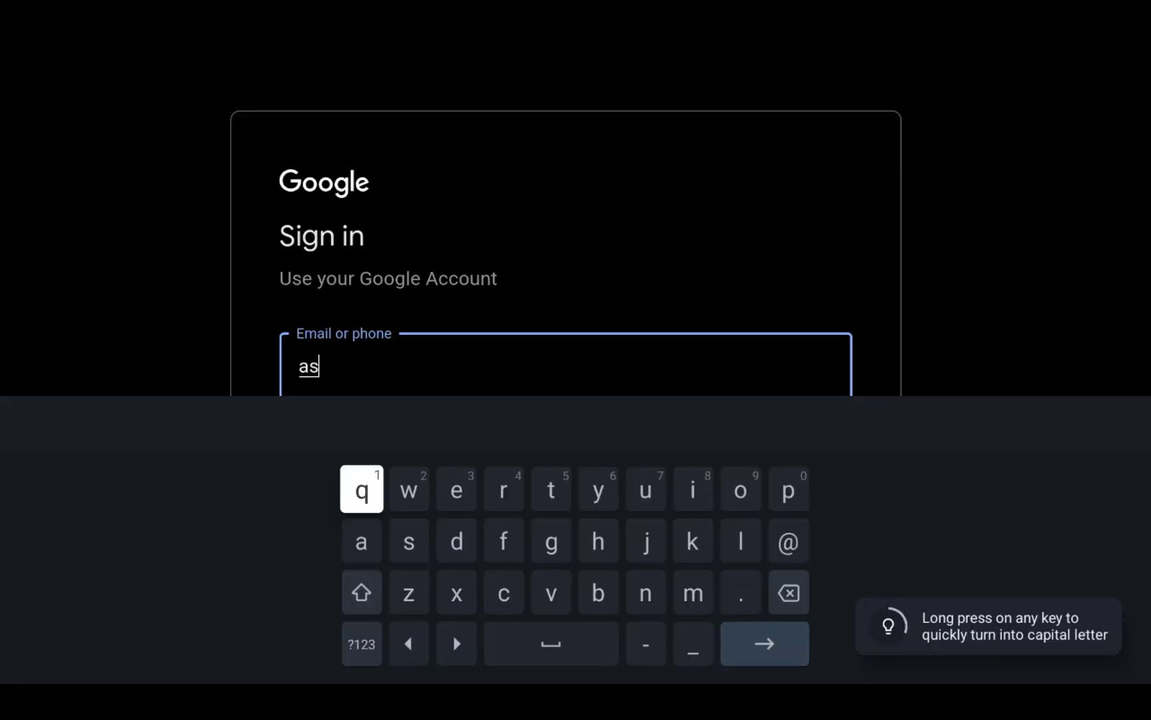
- Enter the Google account's email address on the sign-in page and submit it
text(com)
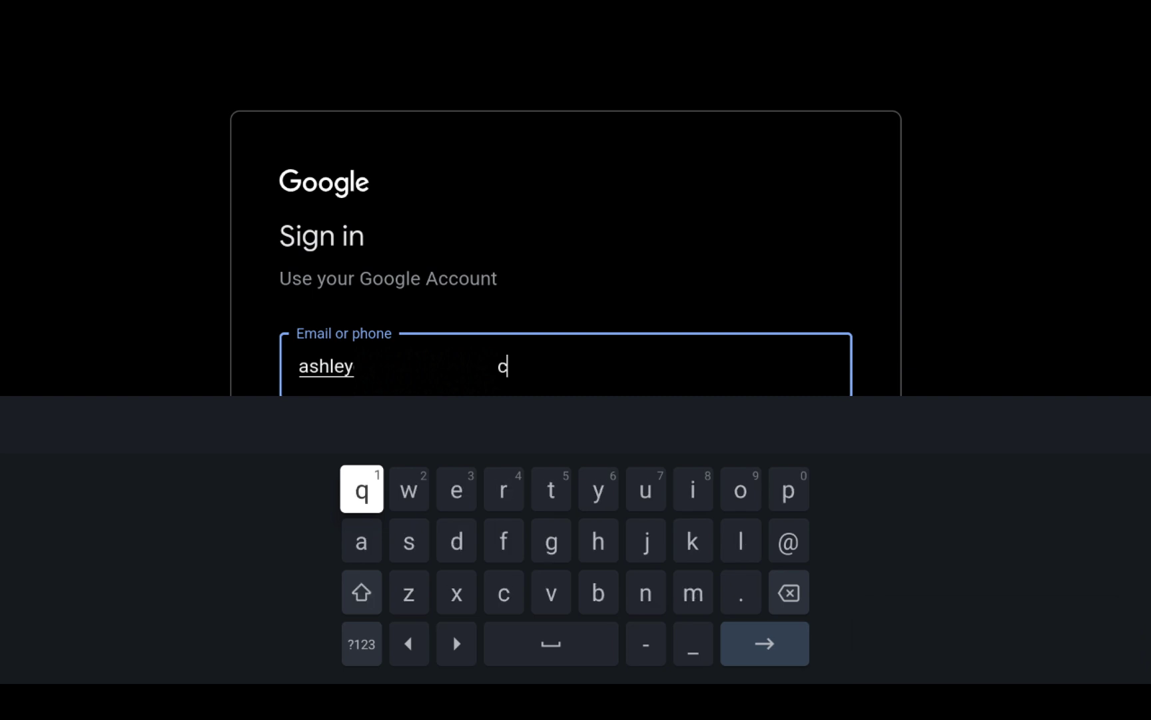
key(Down)
key(Down)
key(Down)
key(Right)
key(Right)
key(Right)
key(Right)
key(Right)
key(Right)
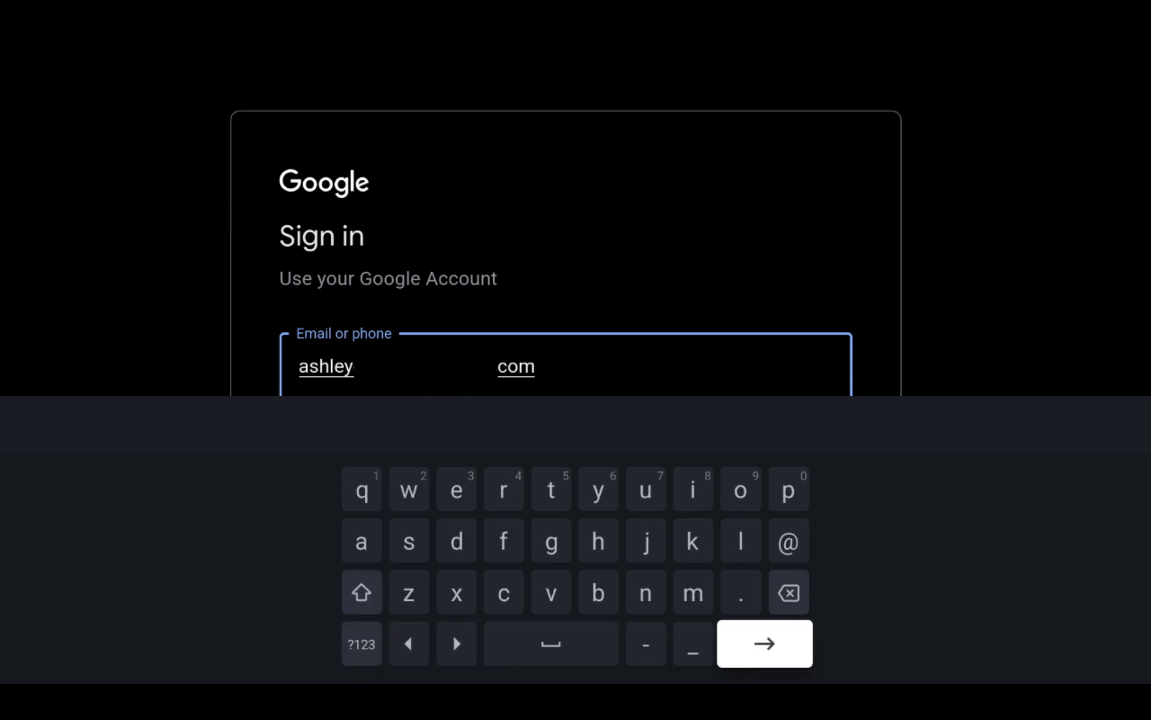
key(Return)
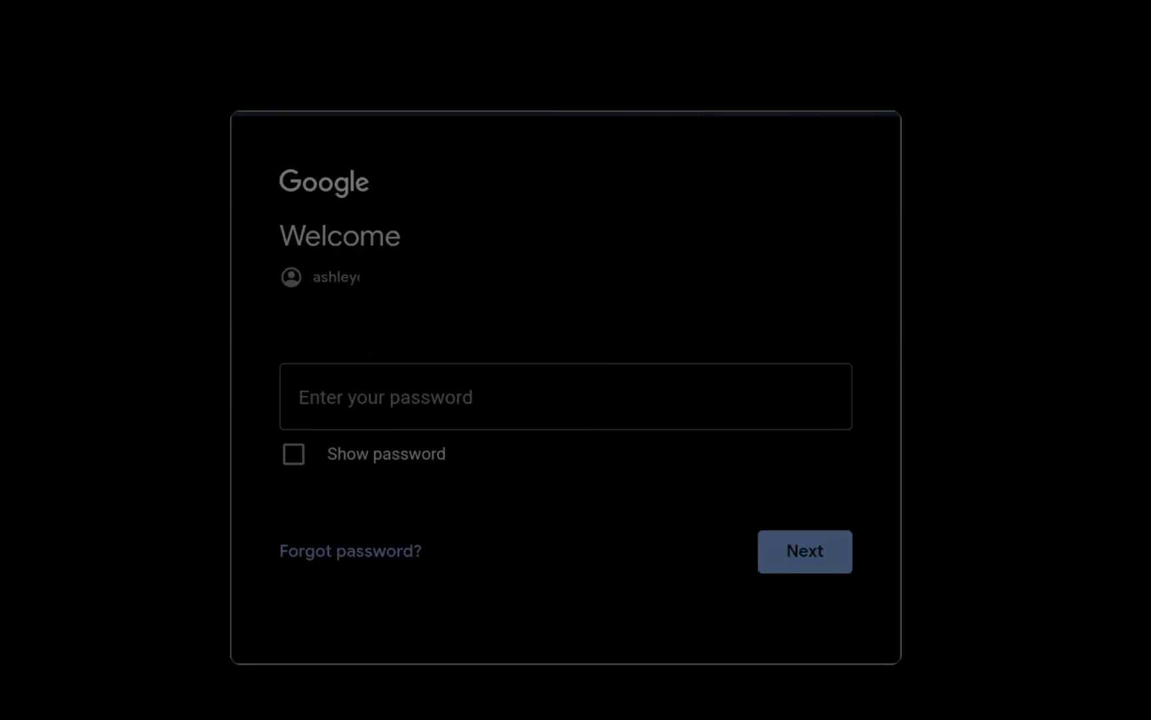
- Enter the Google account's password and submit it to sign in
text(••••••••••)
key(Down)
key(Down)
key(Down)
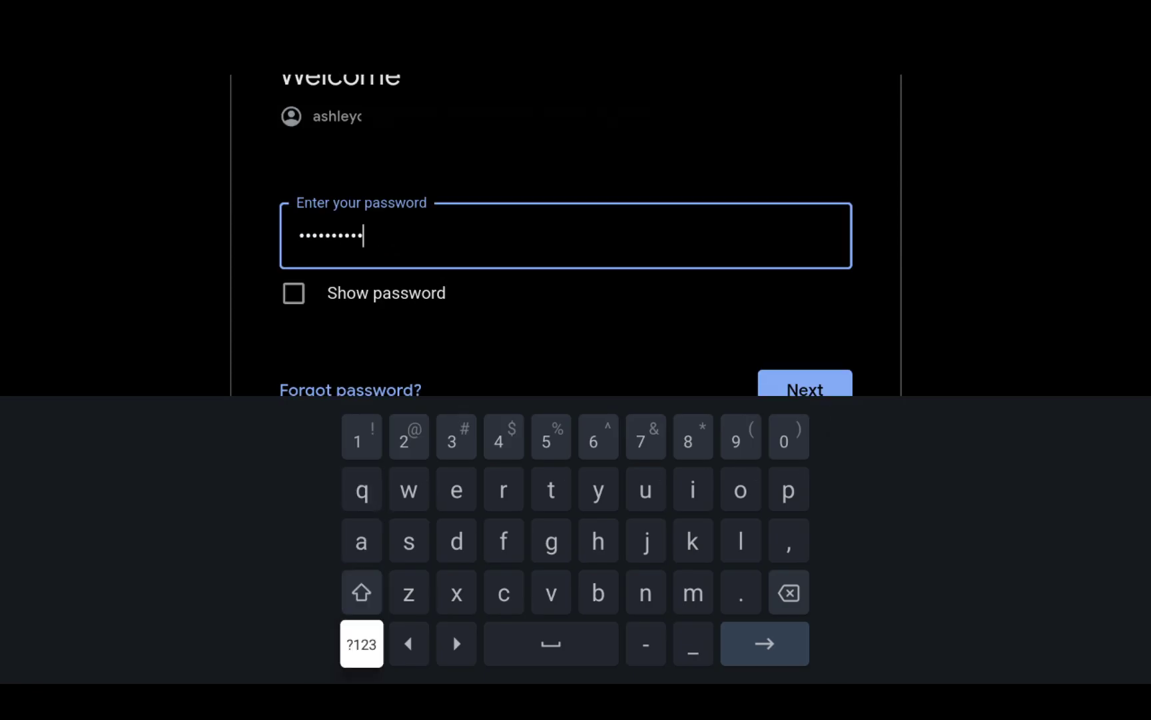
key(Right)
key(Right)
key(Right)
key(Right)
key(Right)
key(Right)
key(Return)
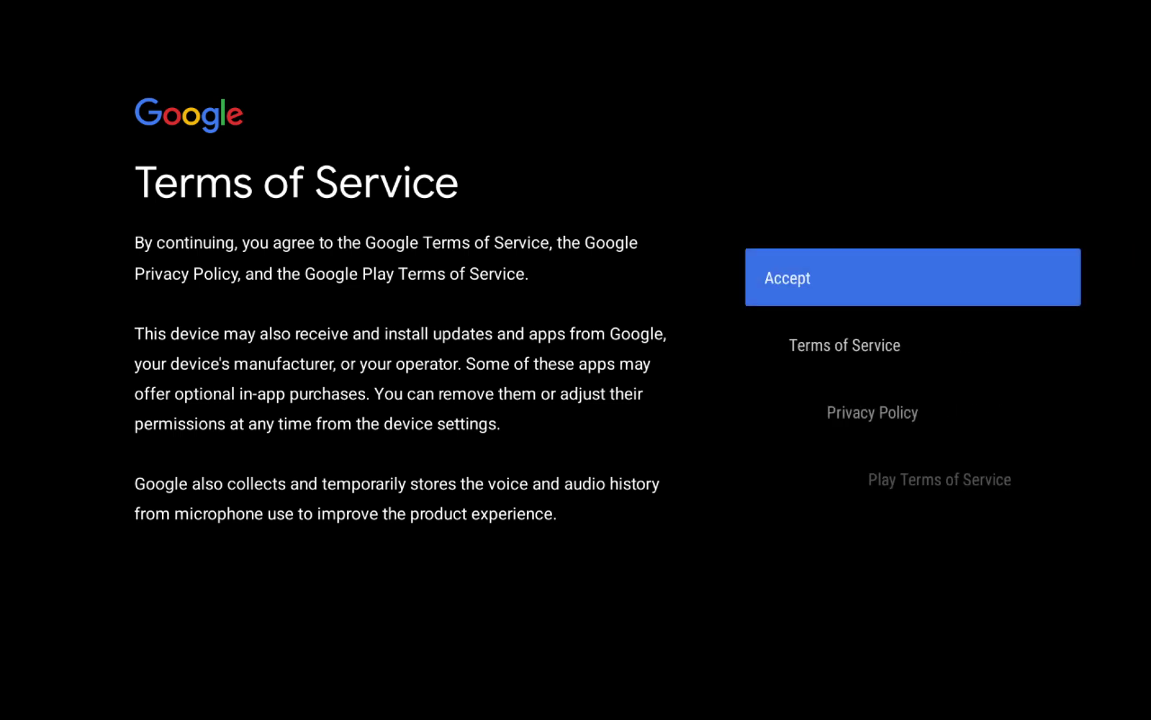
- Agree to Google's Terms of Service and location use, but decline sending diagnostic information
key(Return)
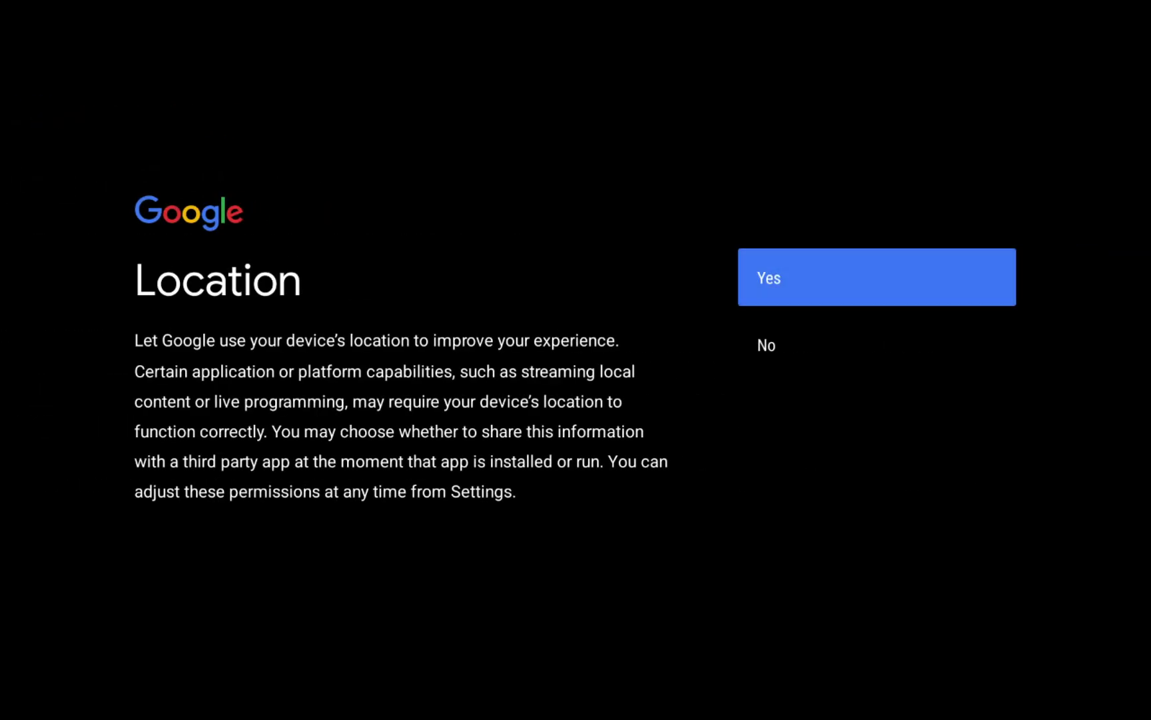
key(Return)
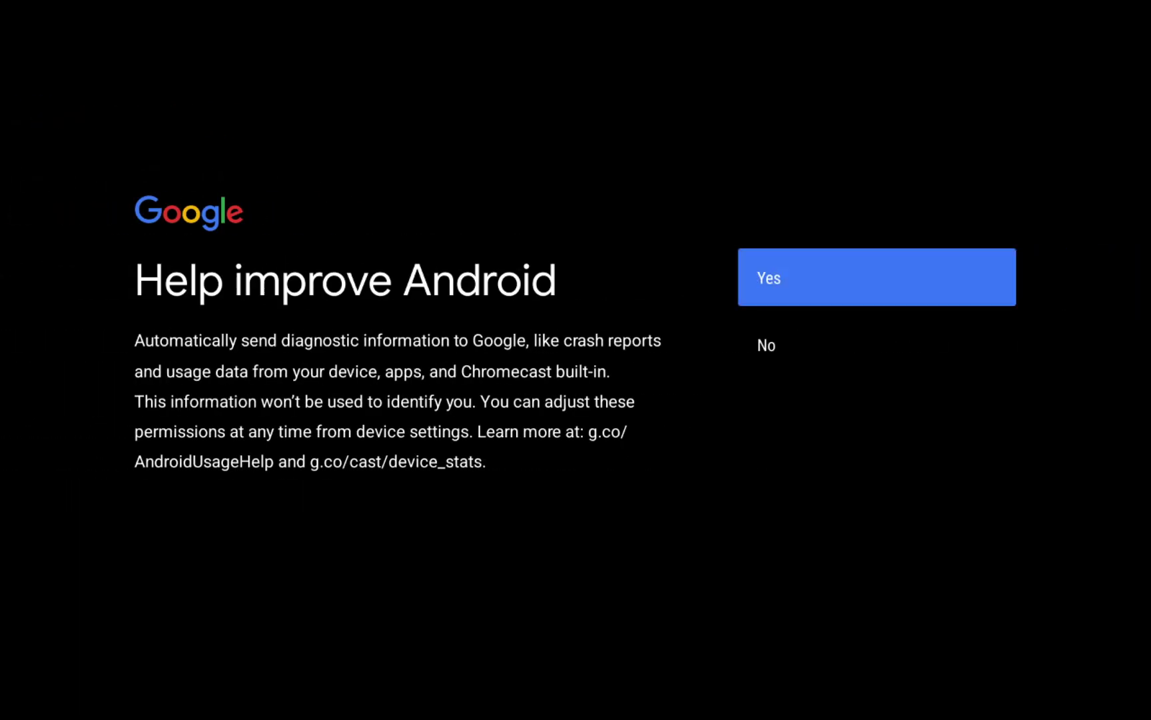
key(Down)
key(Return)
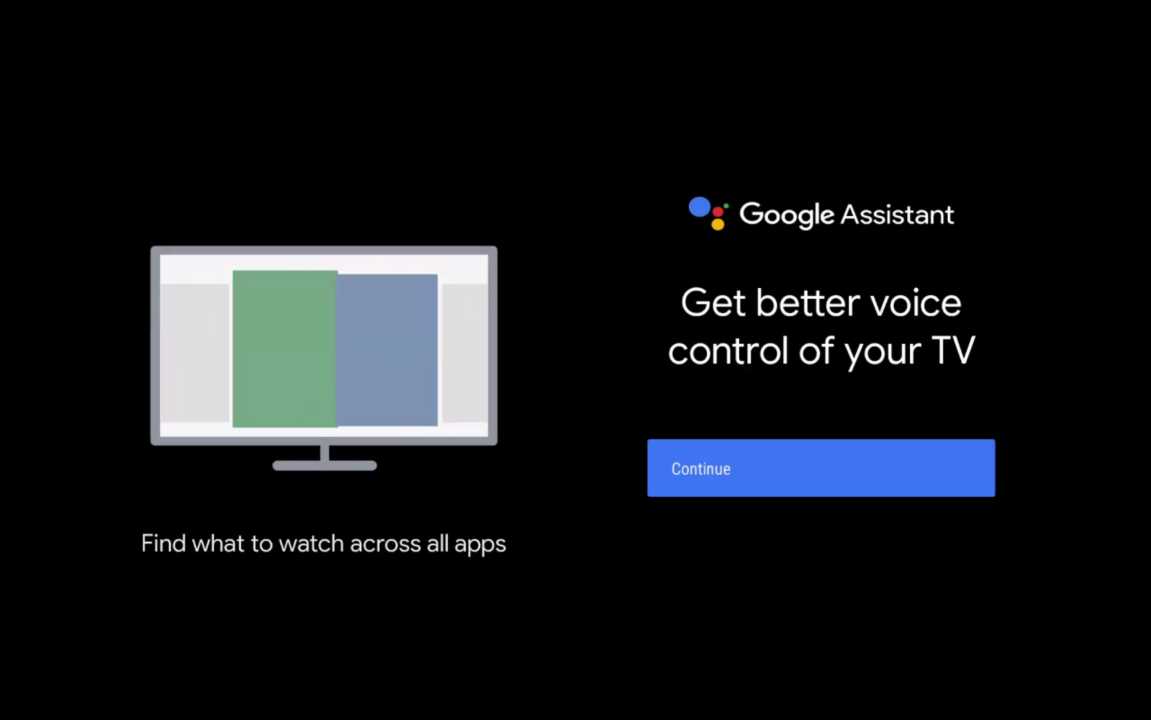
- Continue through the Google Assistant setup, declining personal results and "Hey Google" voice control
key(Return)
key(Return)
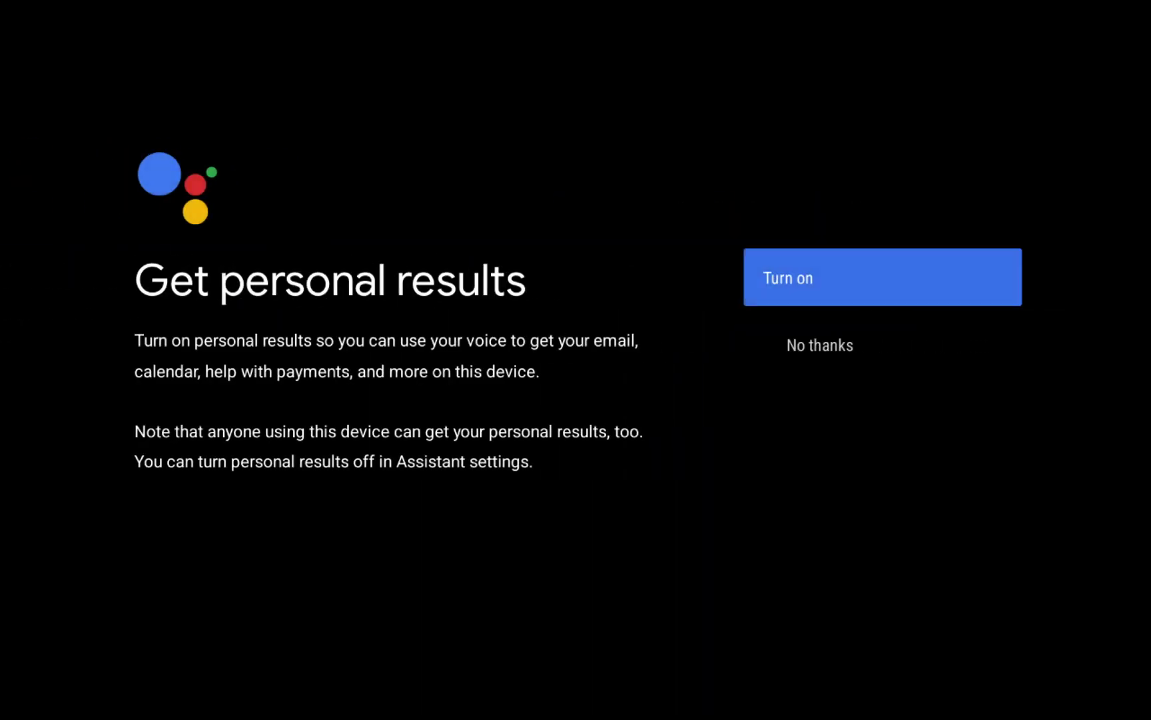
key(Down)
key(Return)
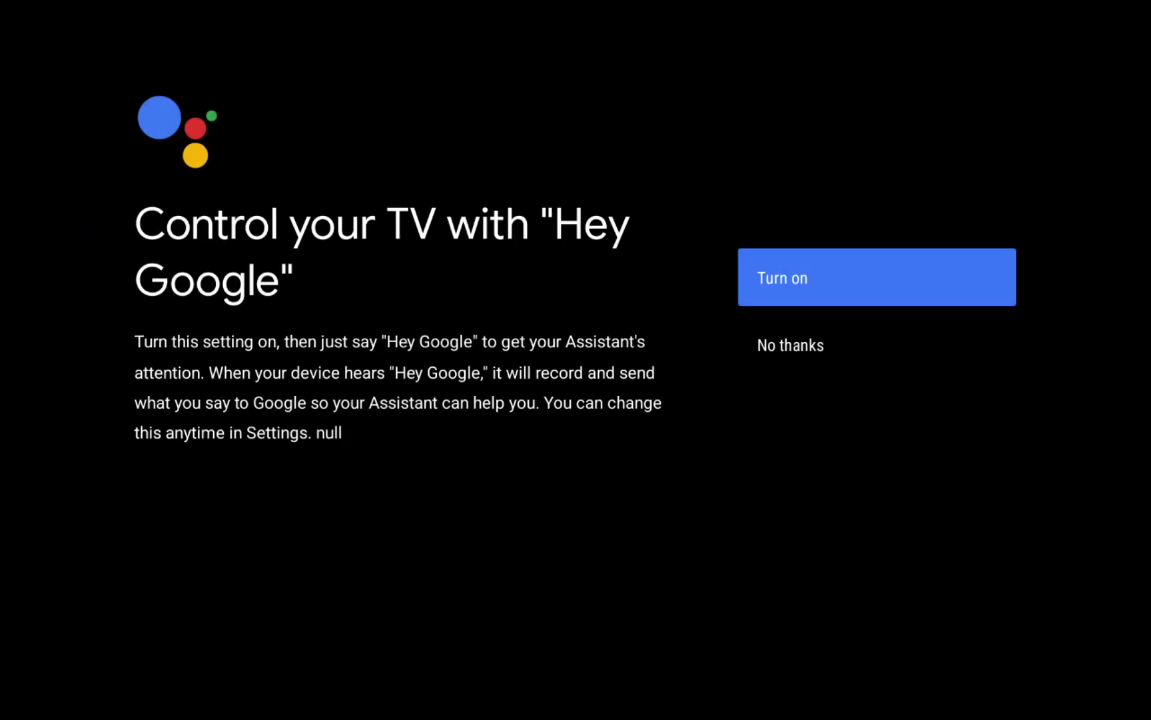
key(Down)
key(Return)
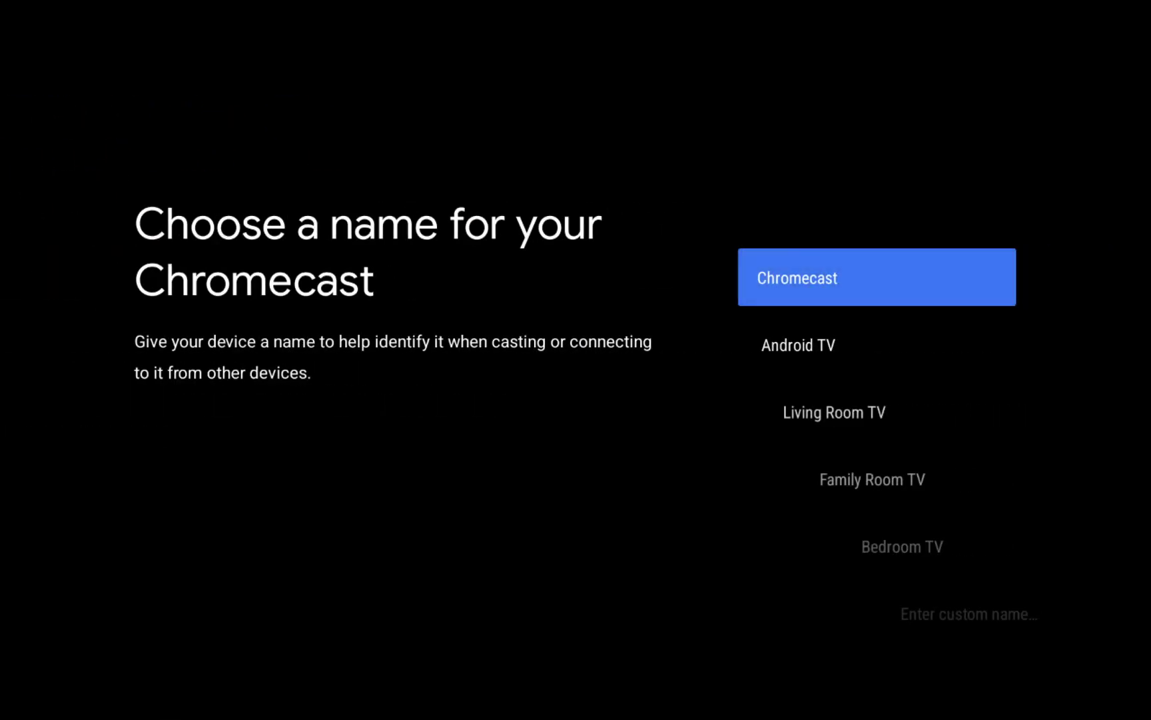
- Name the device Android TV and go through the feature introduction to reach the home screen
key(Down)
key(Return)
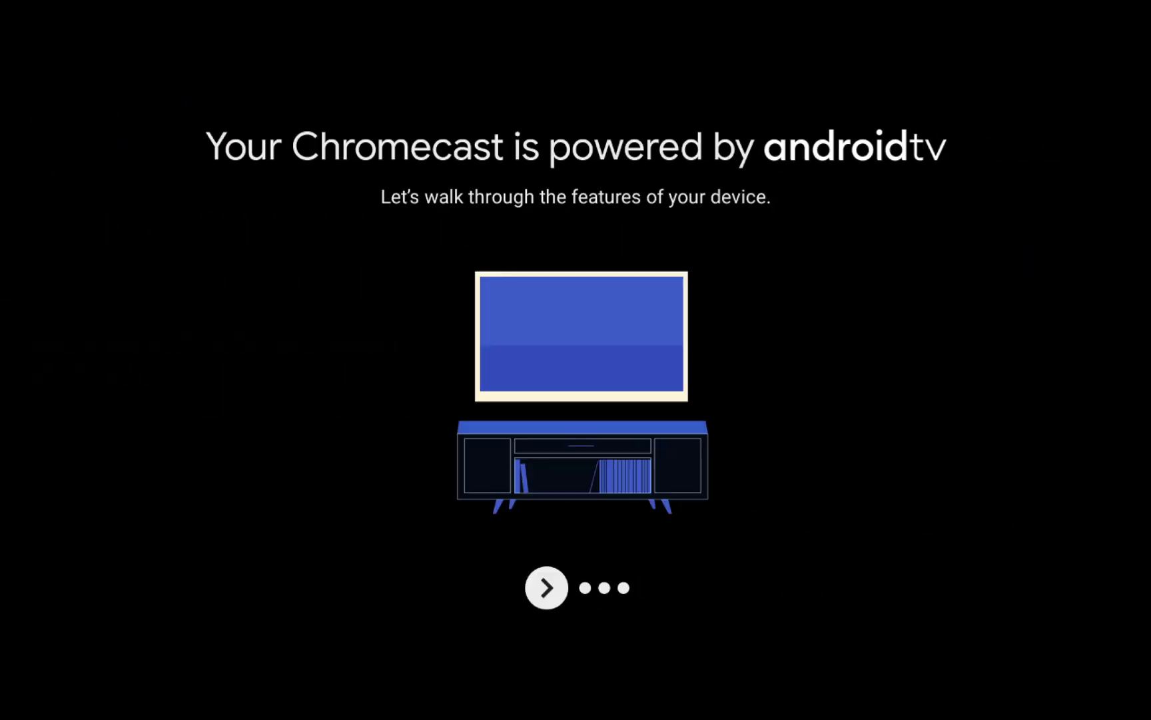
key(Return)
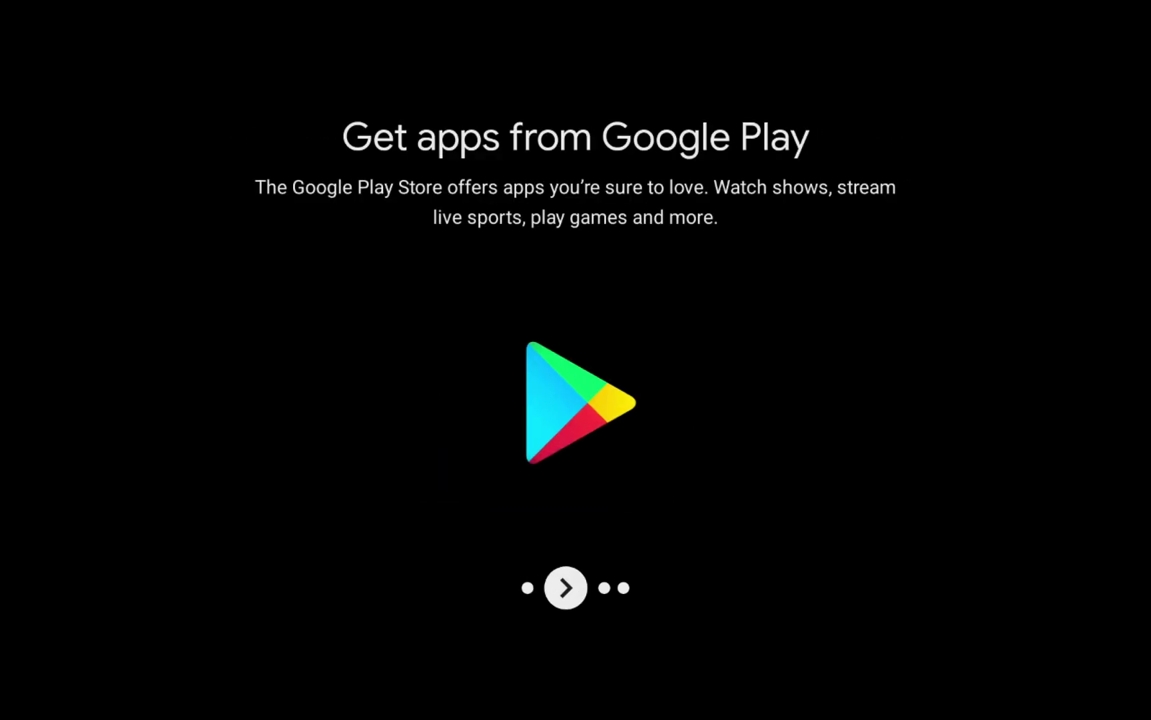
key(Return)
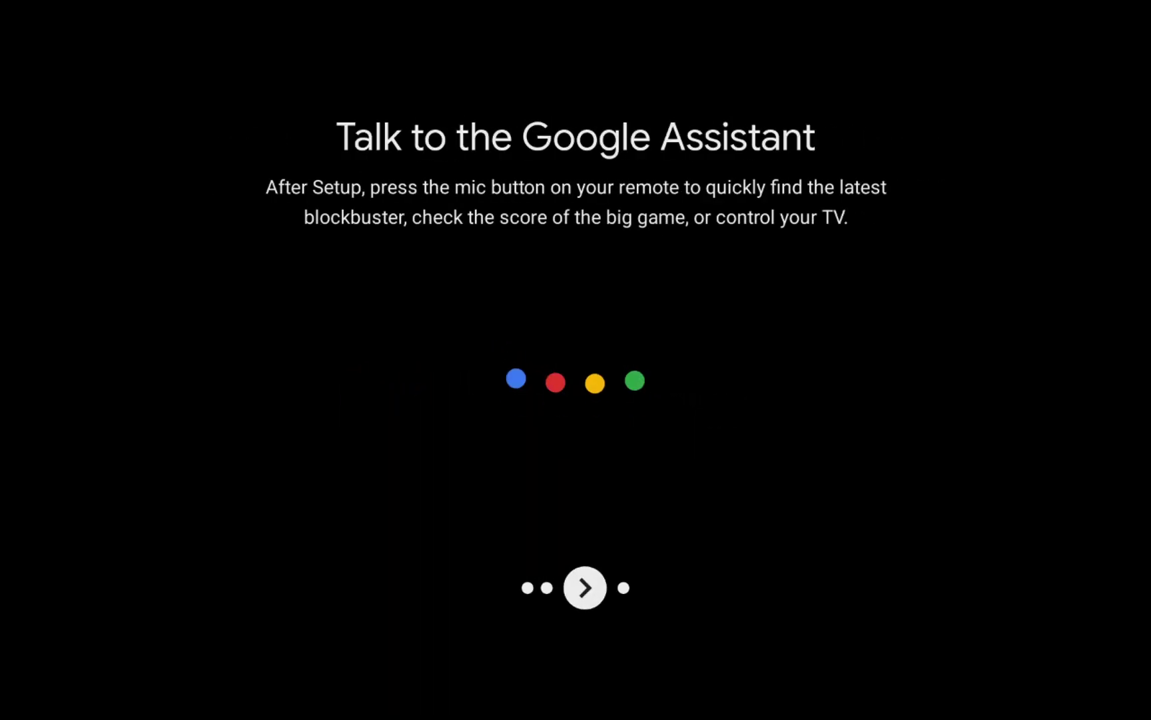
key(Return)
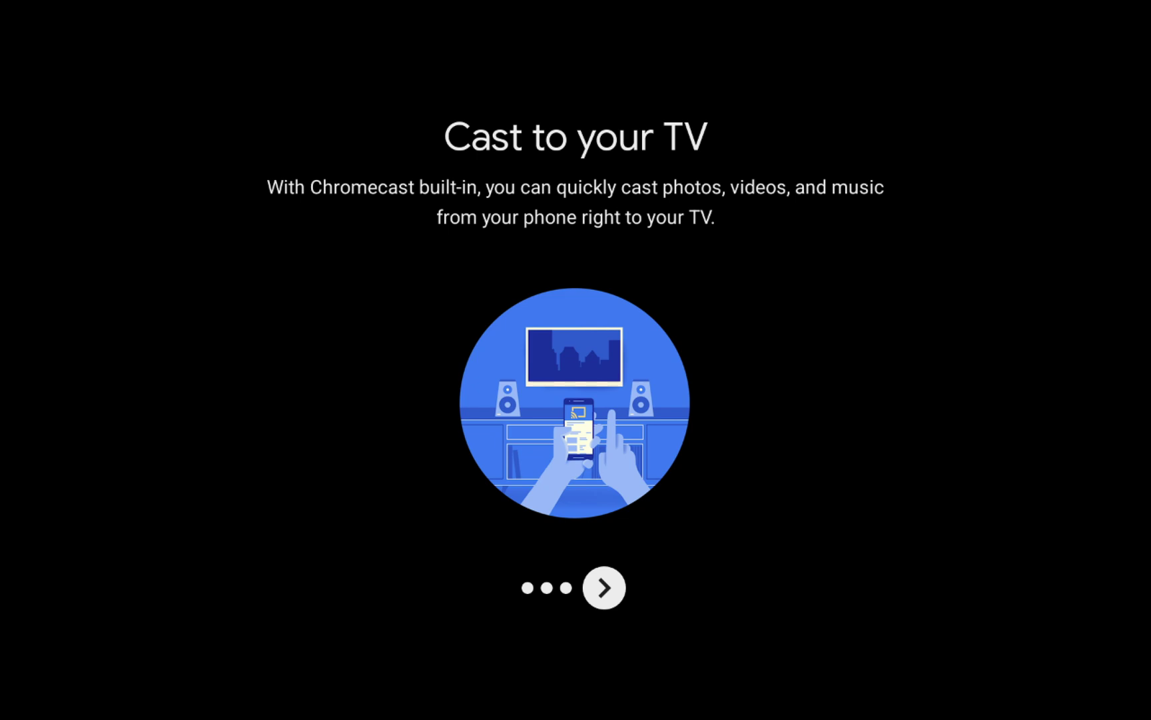
key(Return)
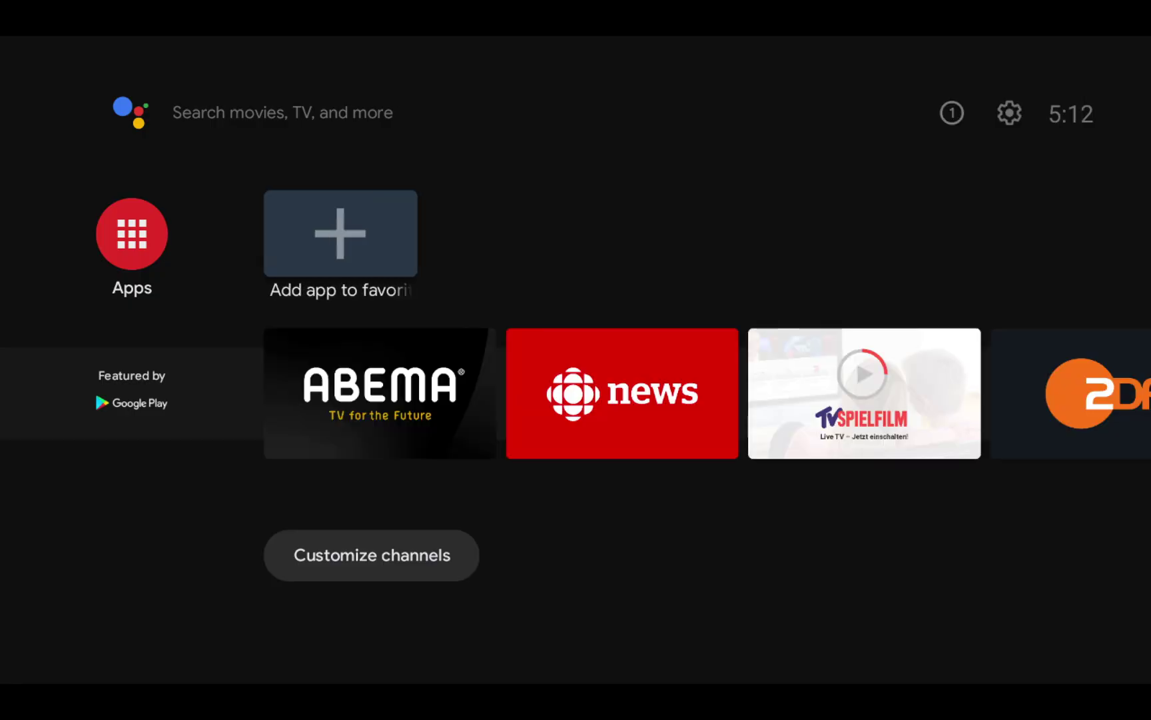
- Browse the Apps Spotlight row on the home screen and return to the favorites row
key(Down)
key(Right)
key(Right)
key(Right)
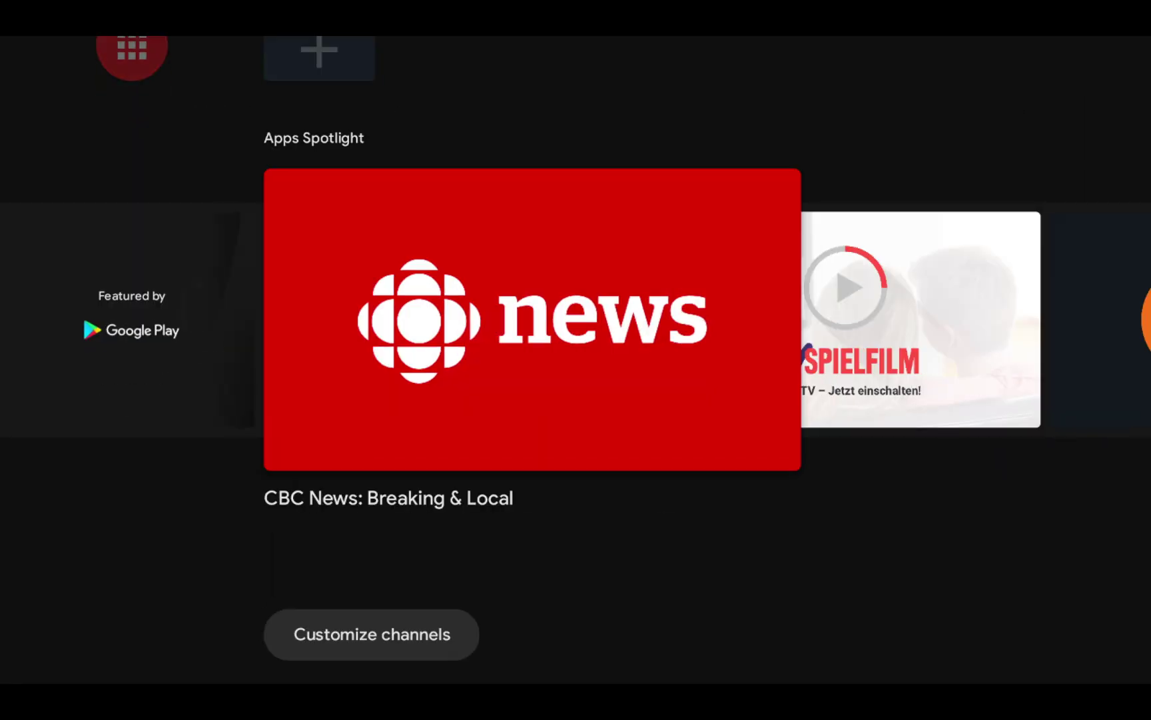
key(Right)
key(Right)
key(Right)
key(Right)
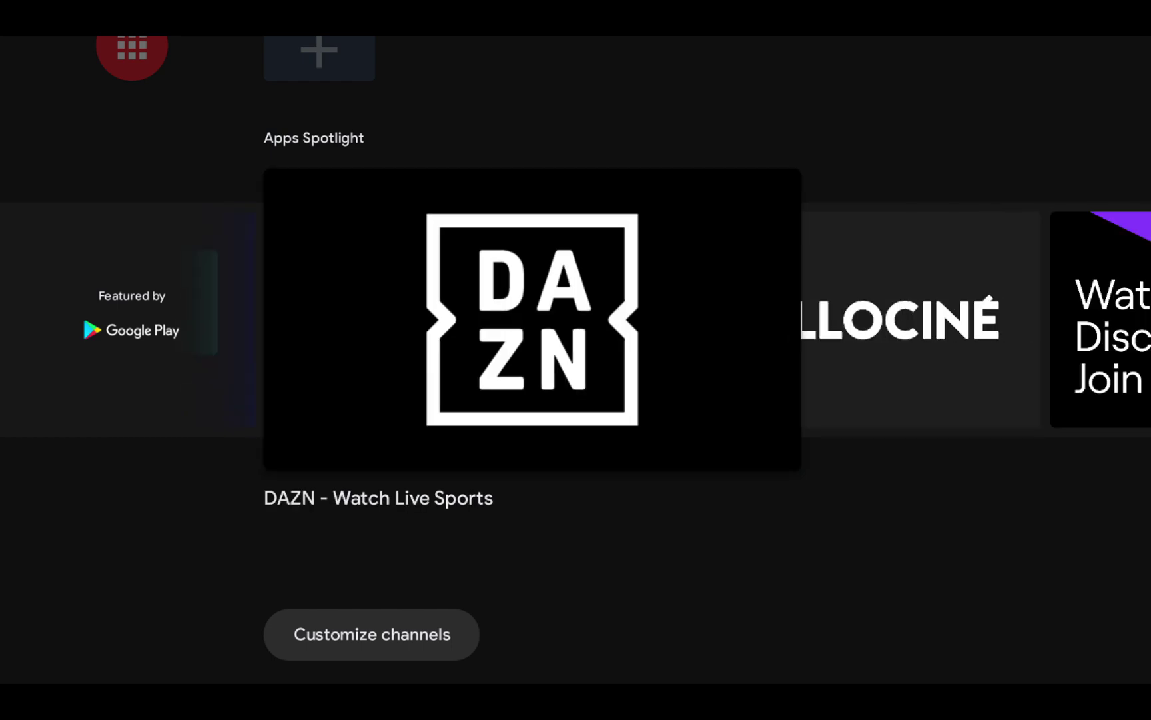
key(Up)
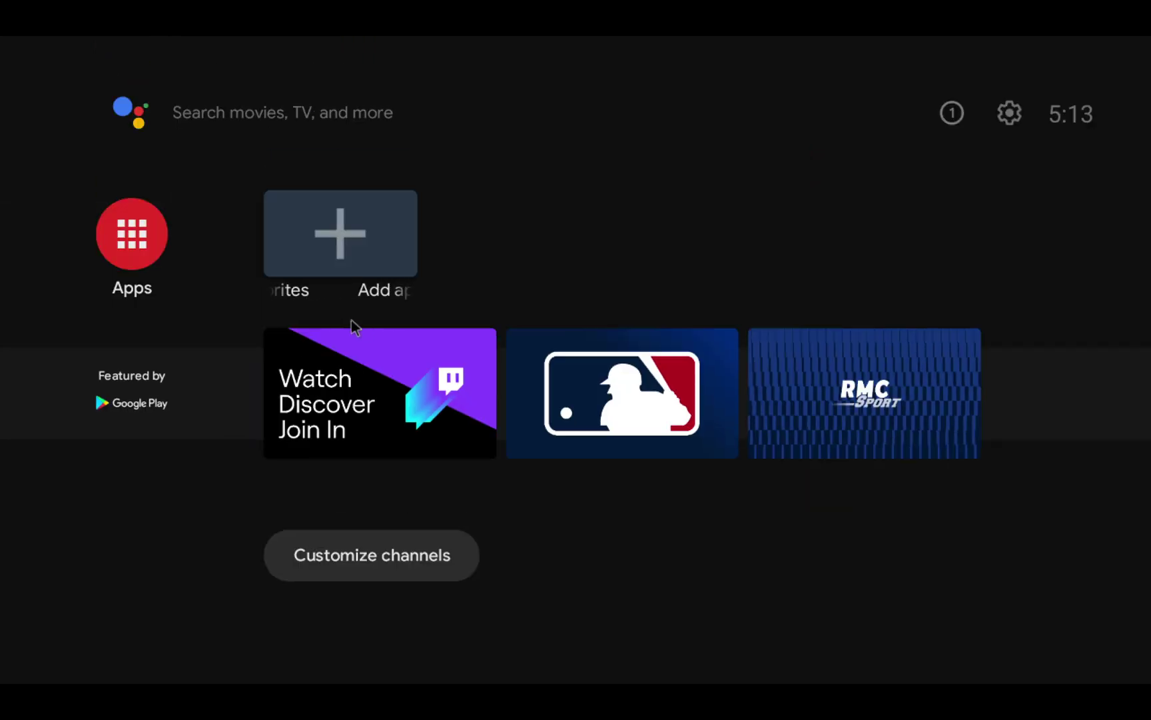
- Add the Play Store to the favorite apps on the home screen
click(361, 258)
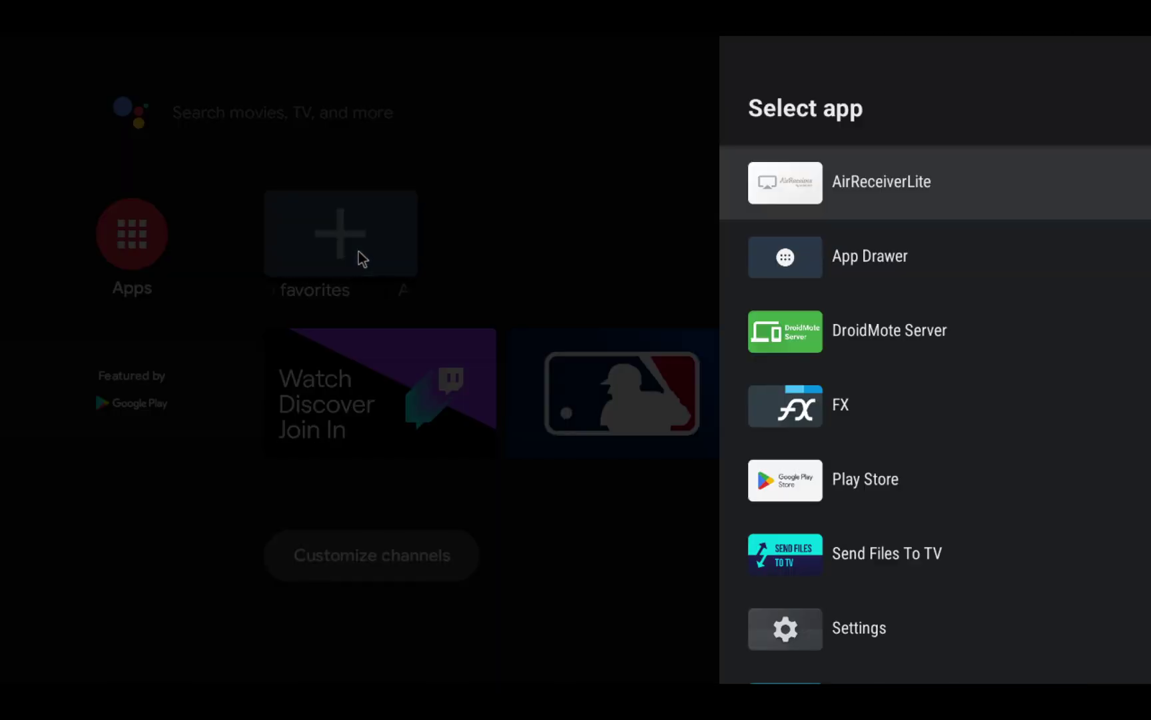
click(802, 465)
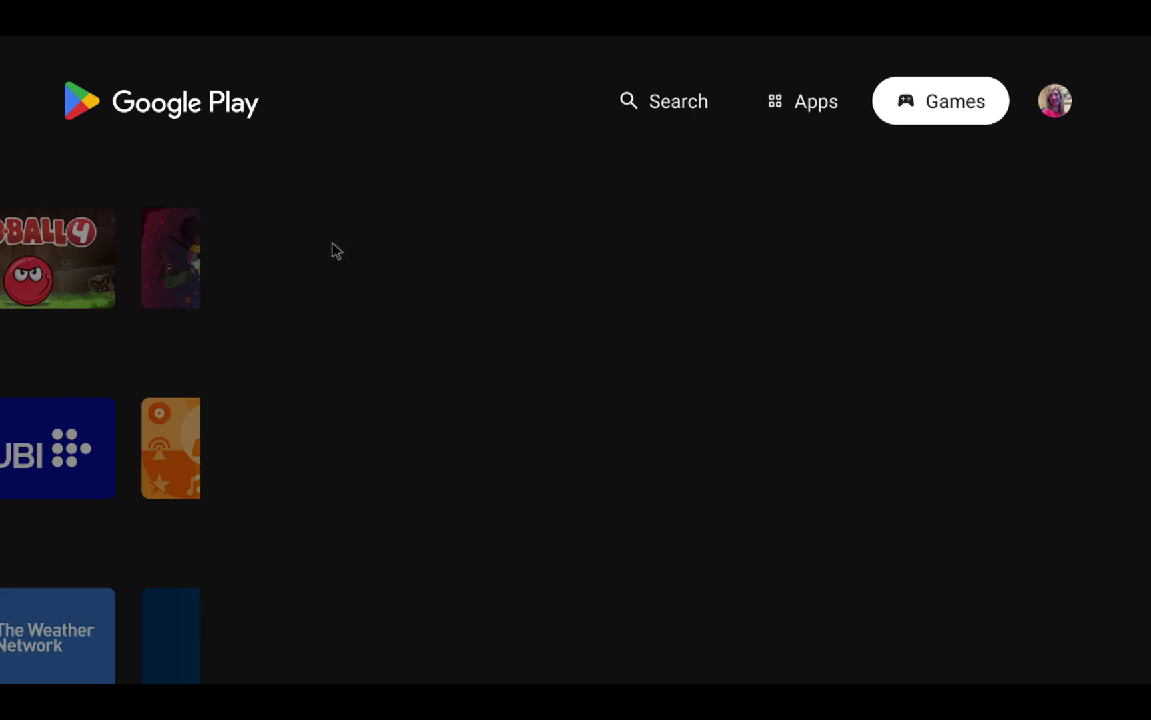
- Browse the Featured Games and Recommended for you rows in the Google Play games section
key(Down)
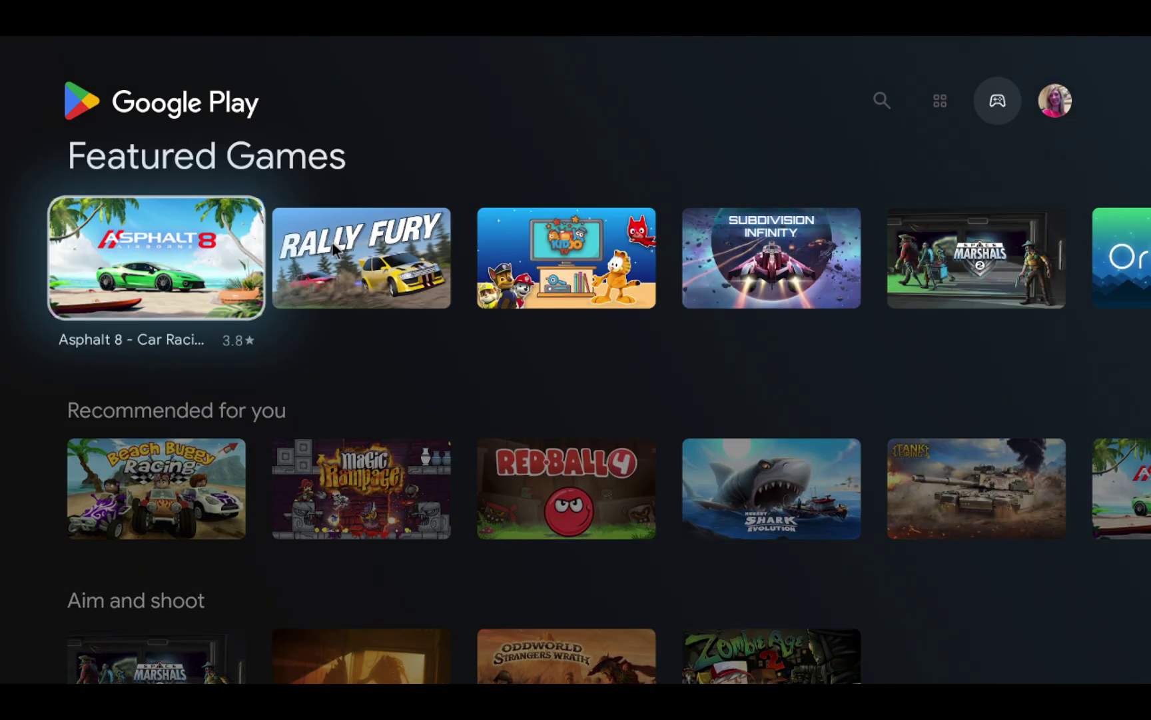
key(Right)
key(Right)
key(Right)
key(Right)
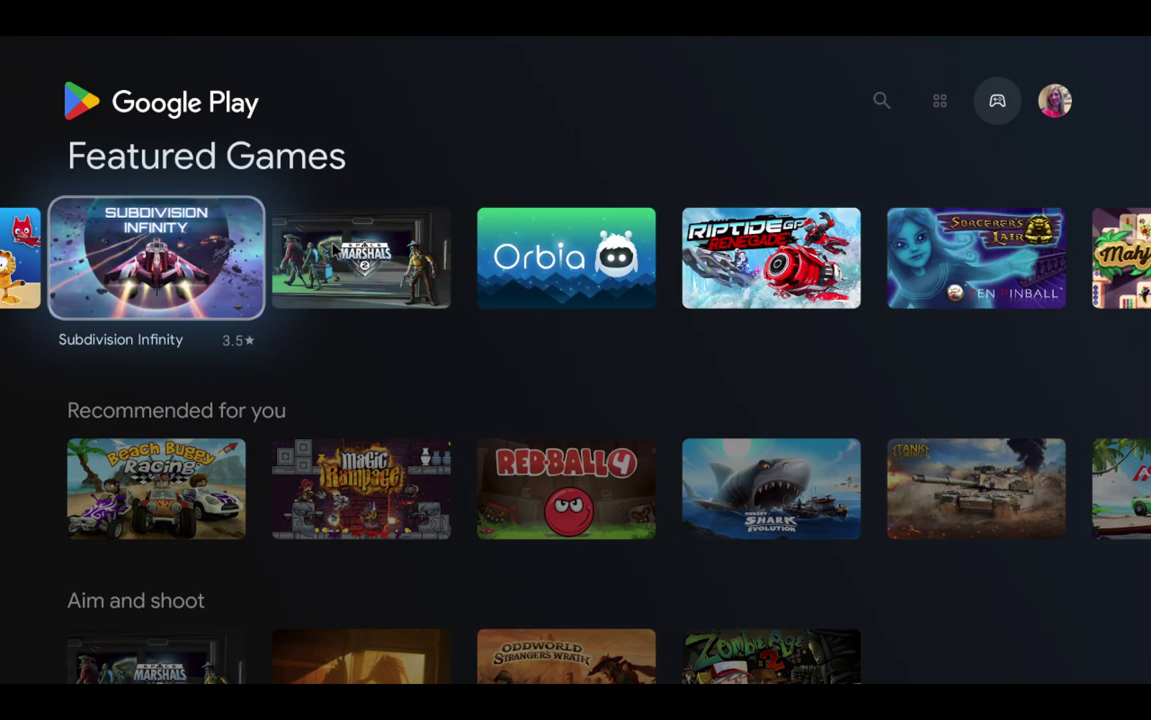
key(Down)
key(Right)
key(Right)
key(Right)
key(Right)
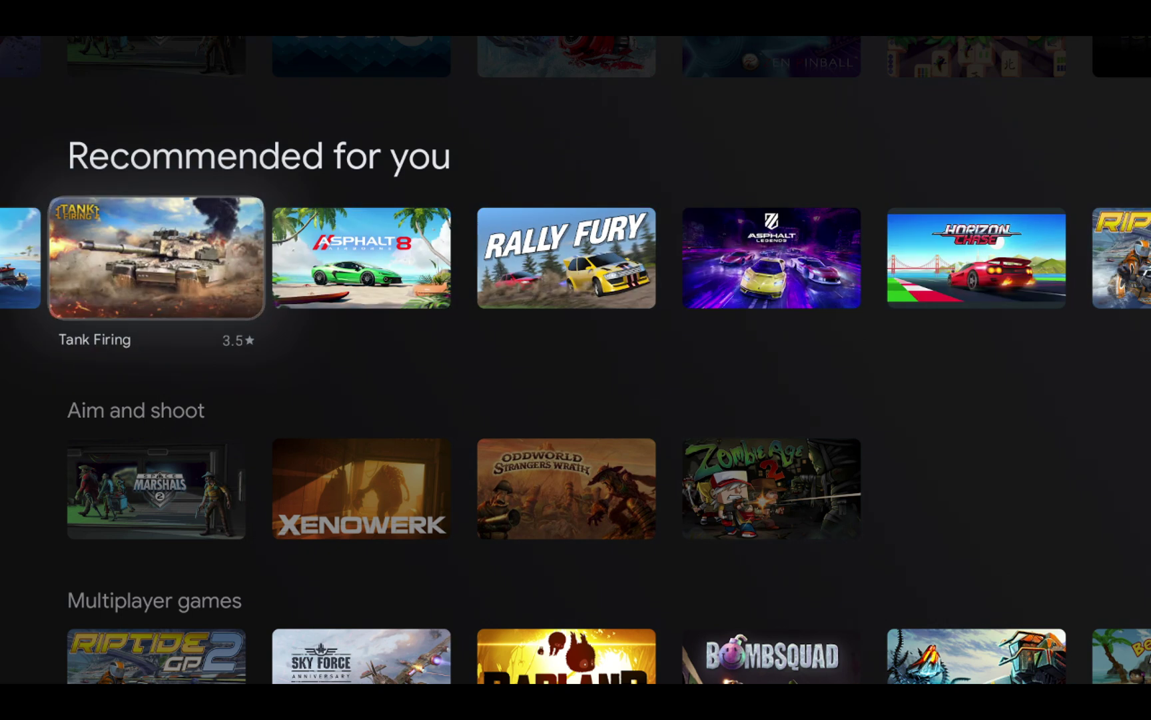
key(Right)
key(Left)
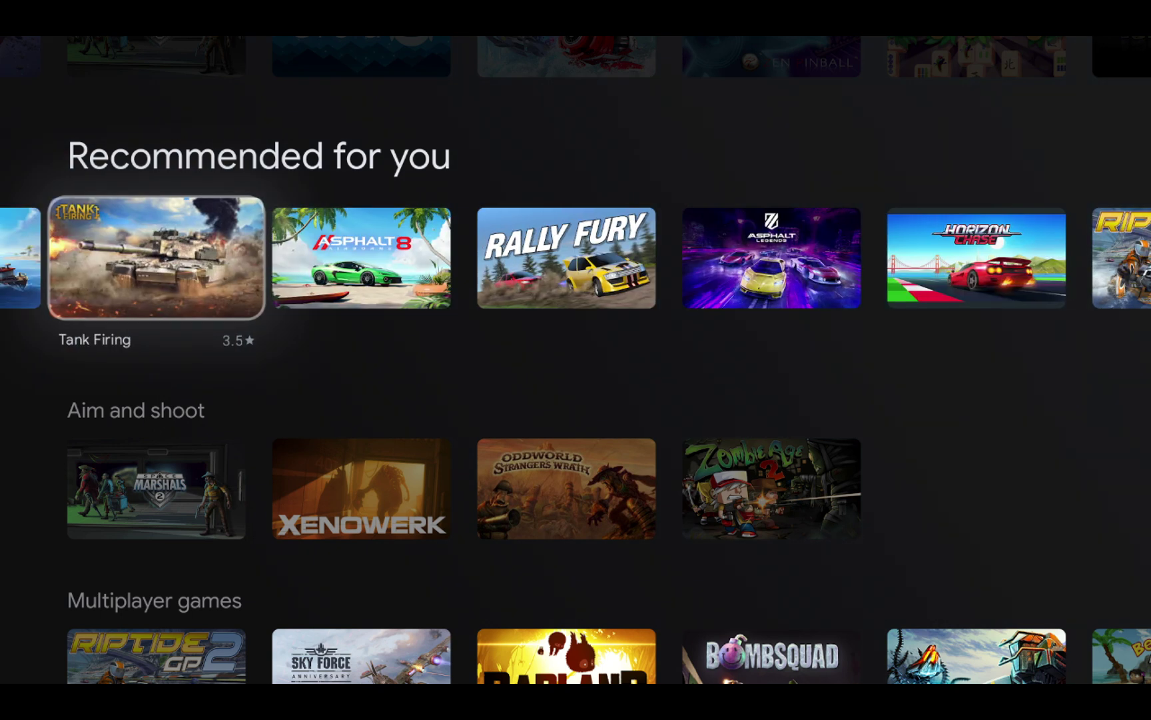
- Install Beach Buggy Racing from the recommended games and start playing it
key(Return)
key(Return)
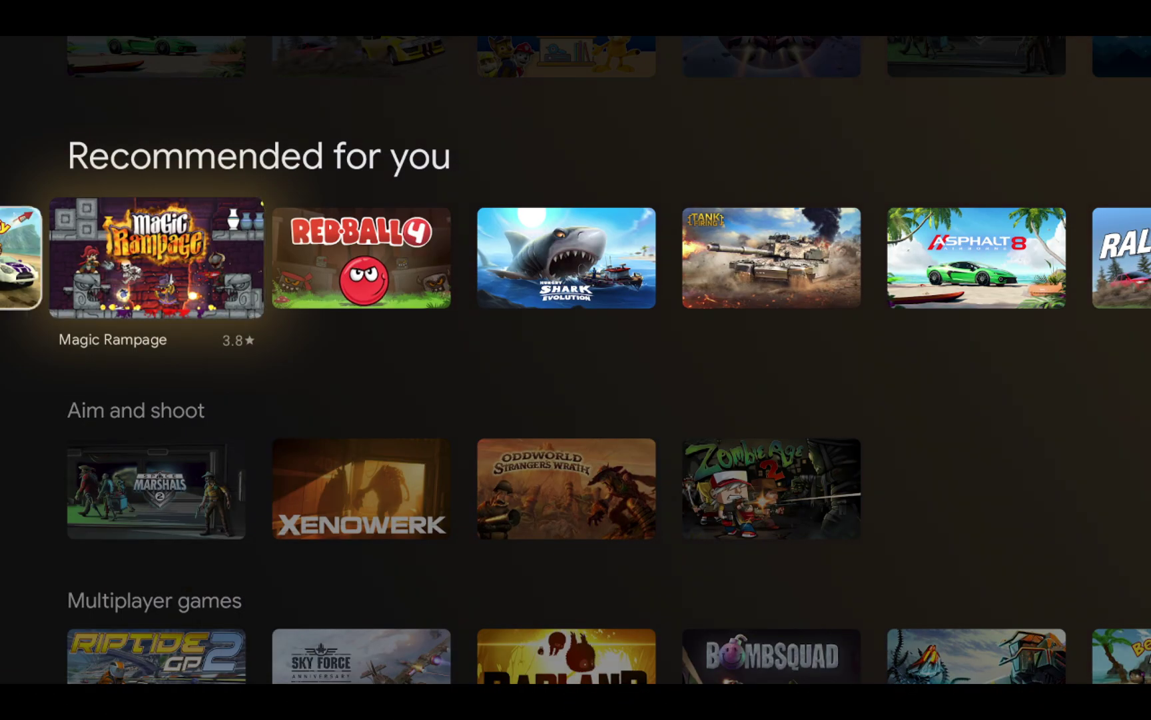
key(Return)
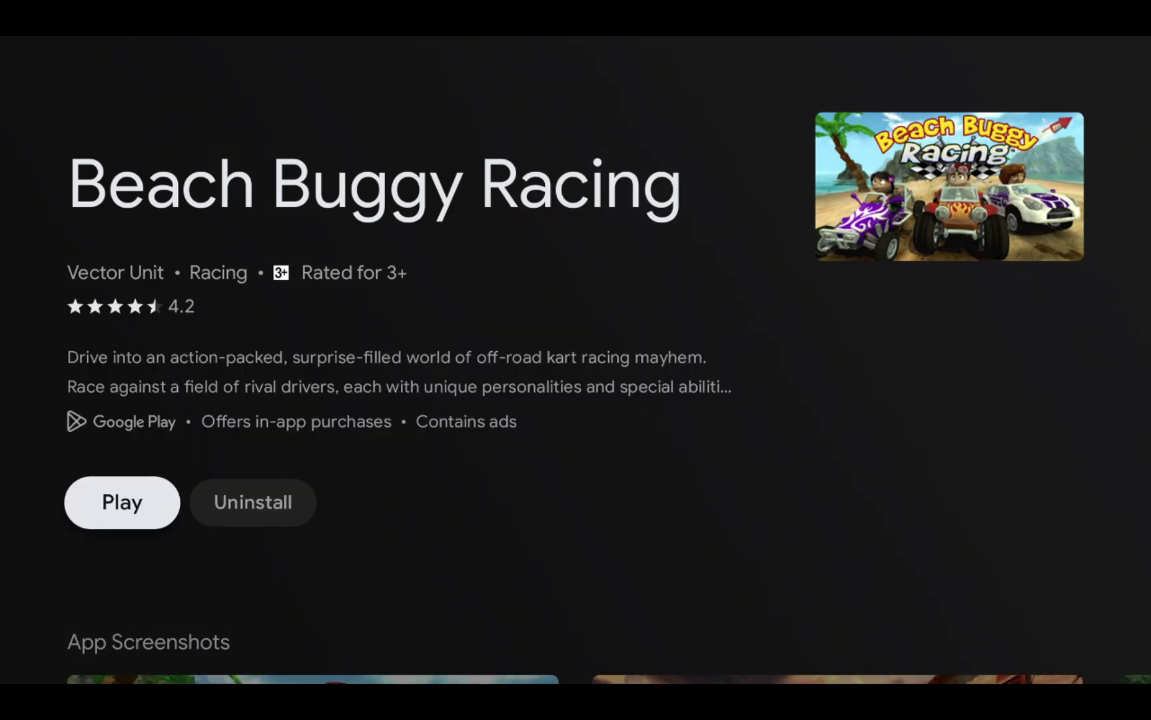
key(Return)
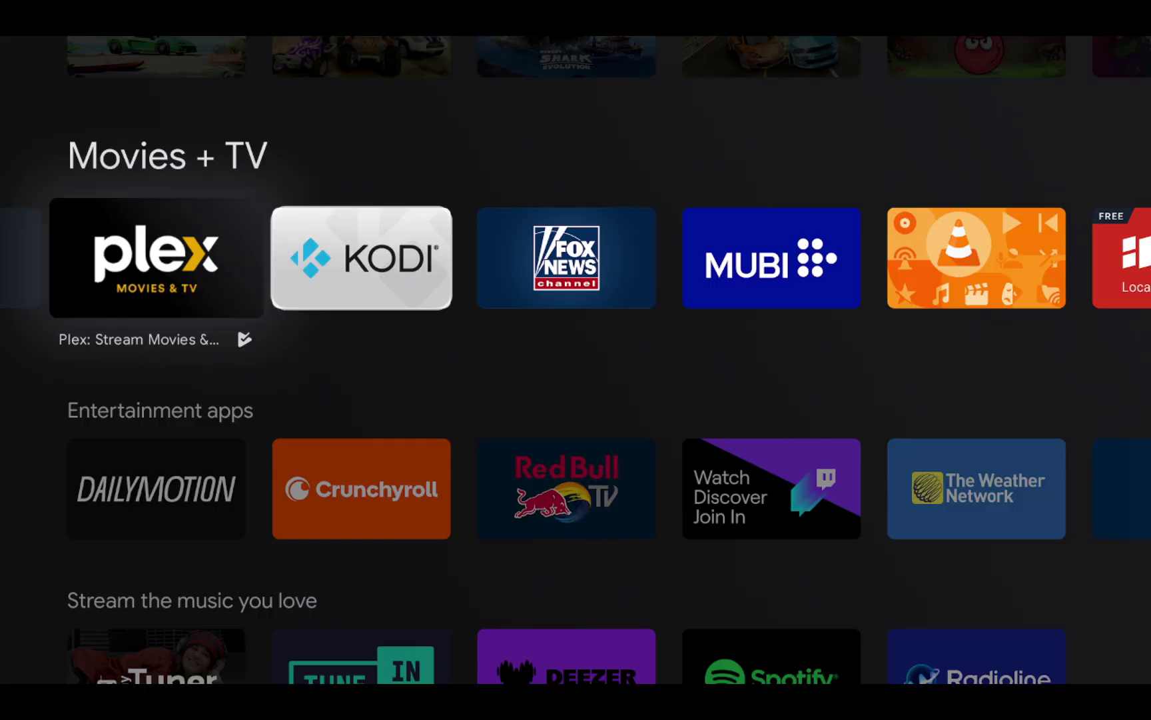
- Play the 16K HDR OLED test video from the 8K video search results
key(Return)
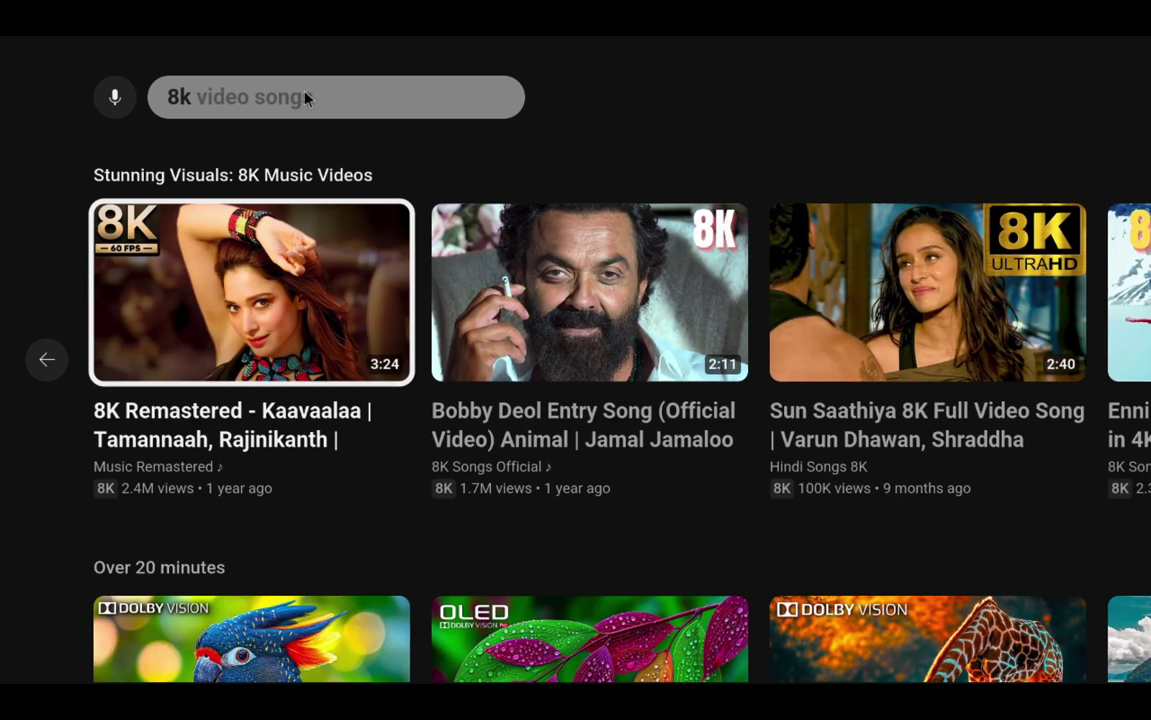
key(Right)
key(Right)
key(Right)
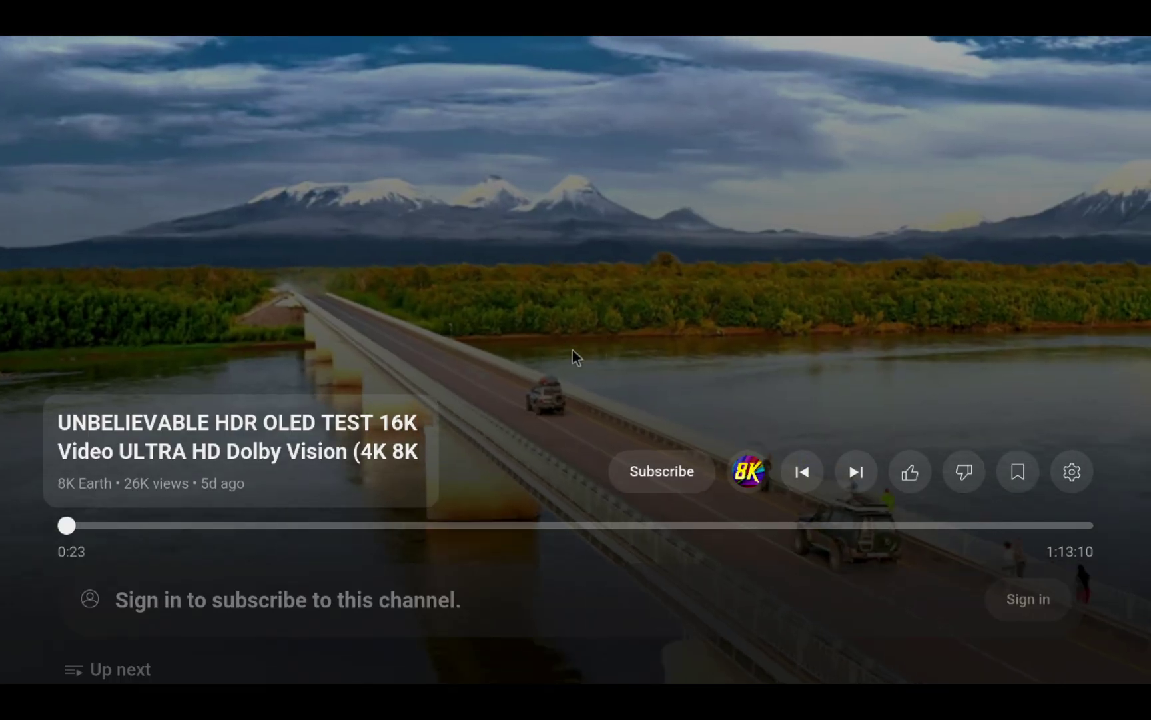
- Return to the home screen and restart the device from its energy settings
key(Home)
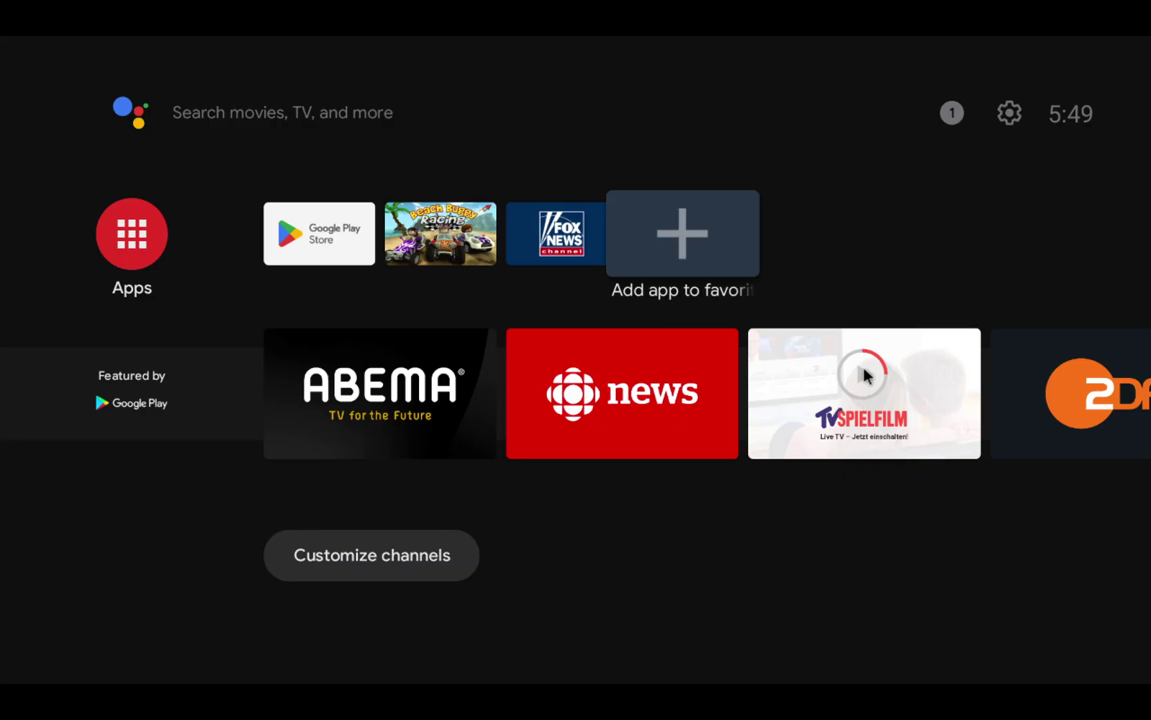
click(1011, 115)
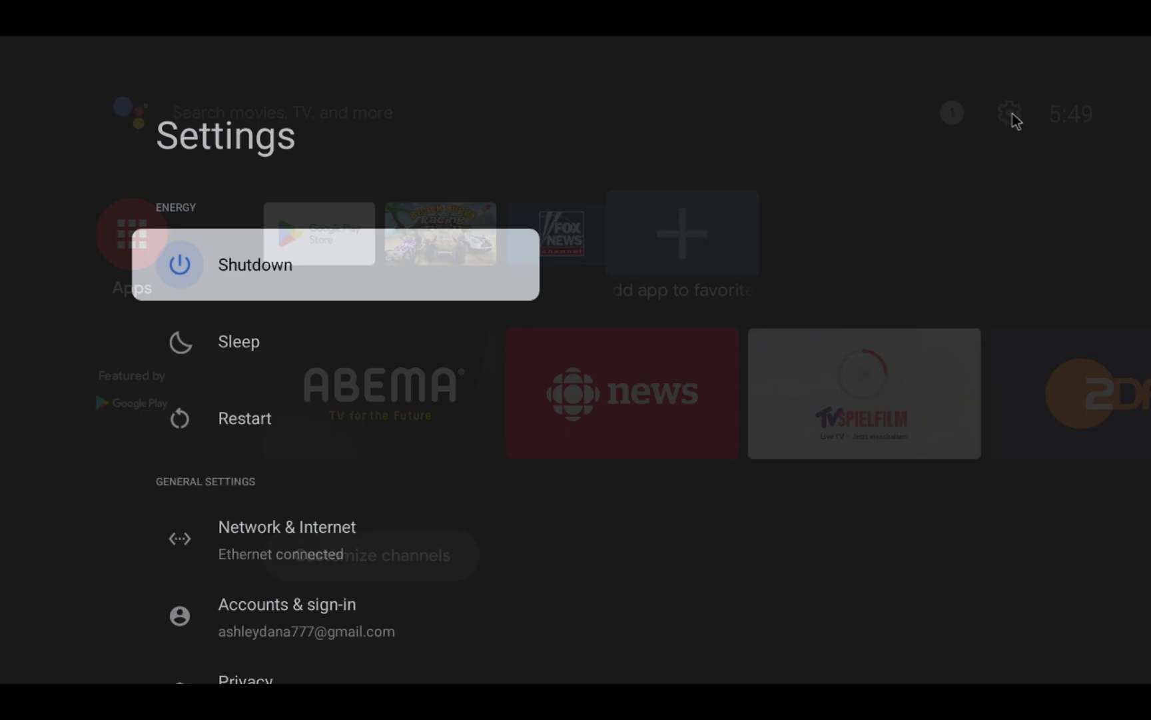
key(Down)
key(Down)
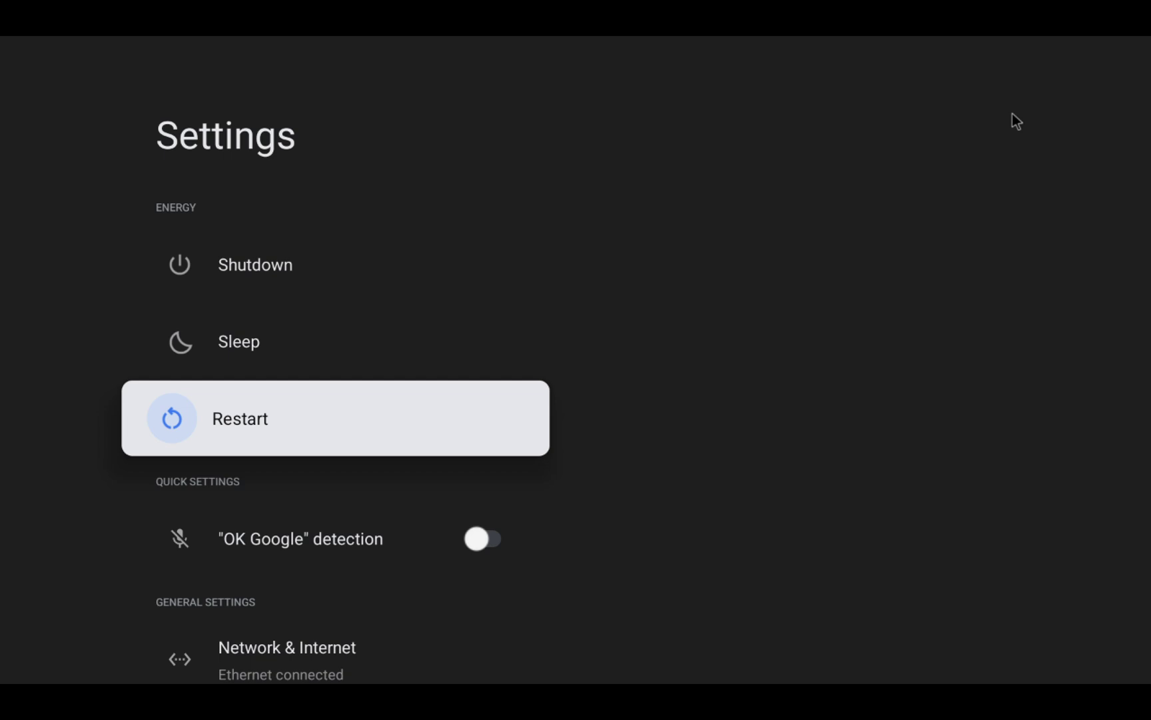
key(Return)
key(Up)
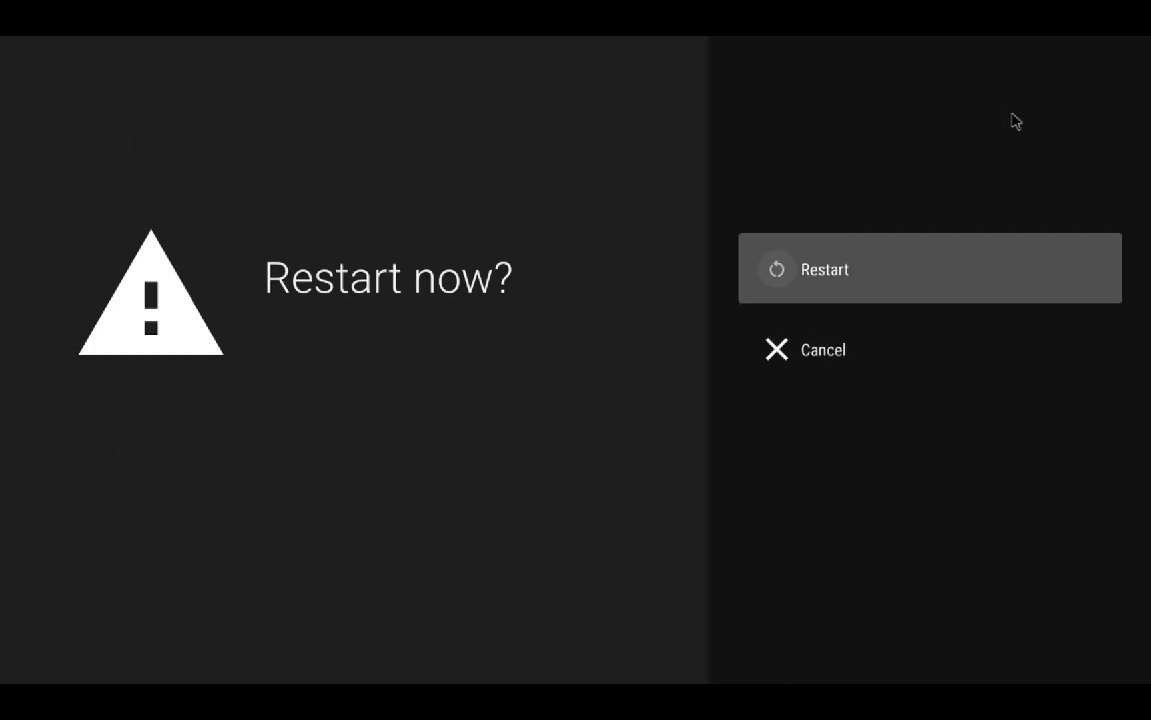
key(Return)
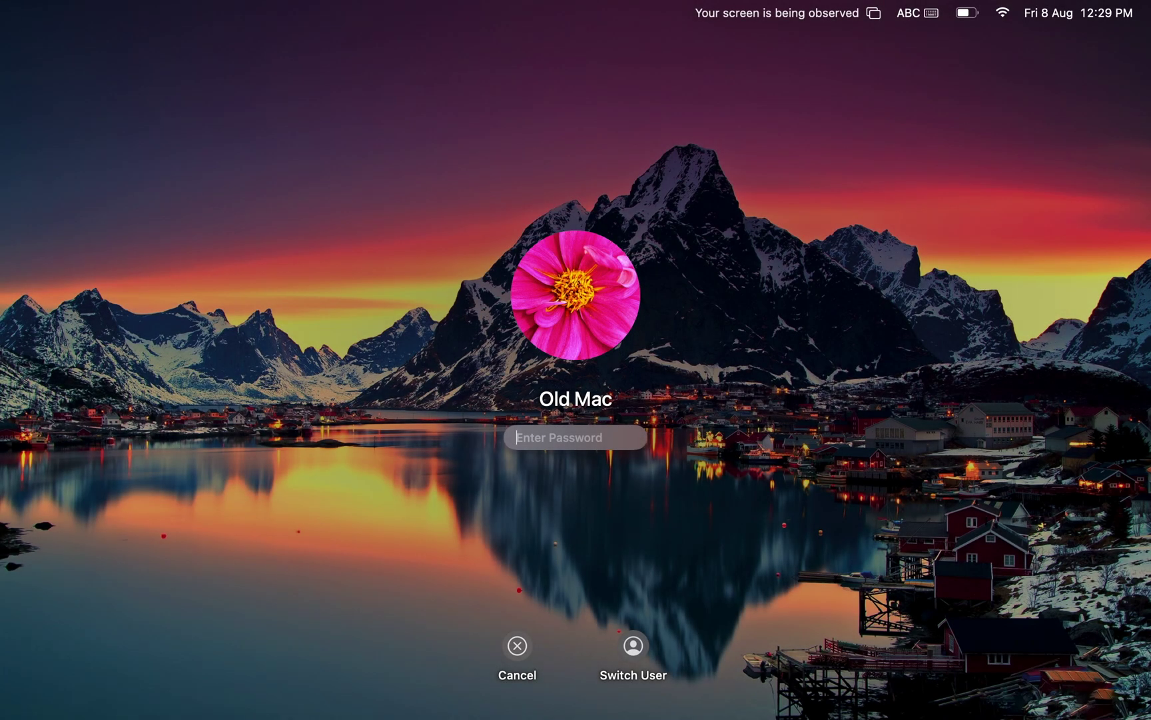
- Log in to the Mac user account with its password
key(Return)
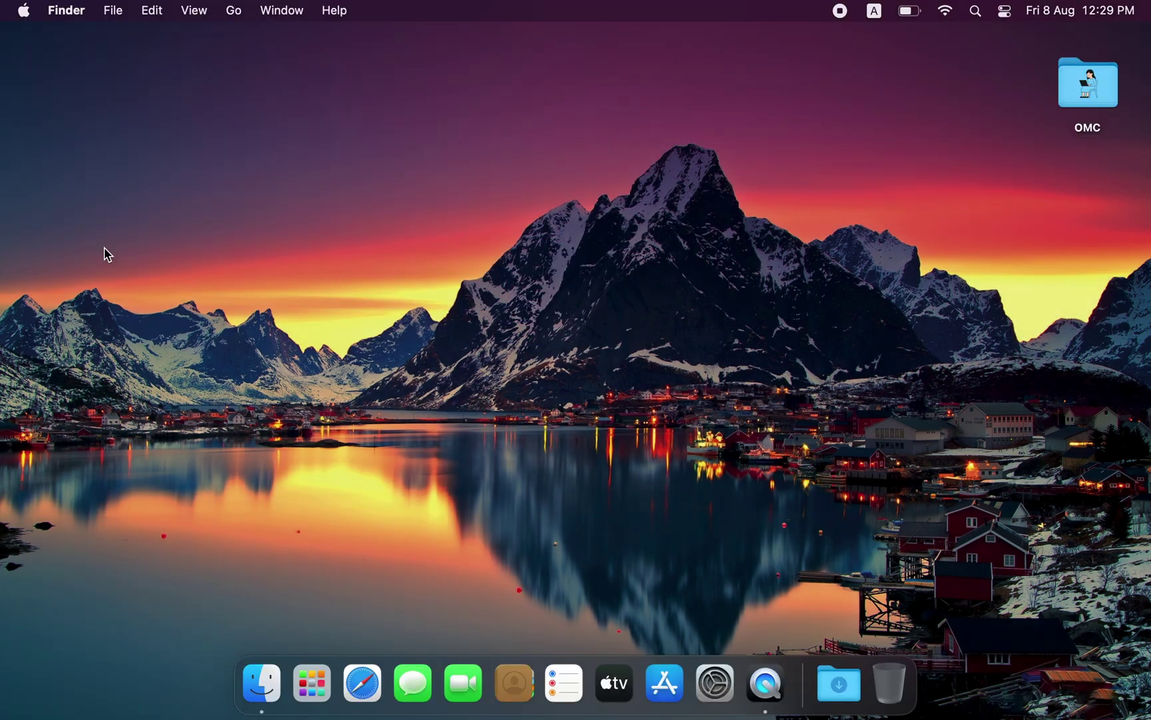